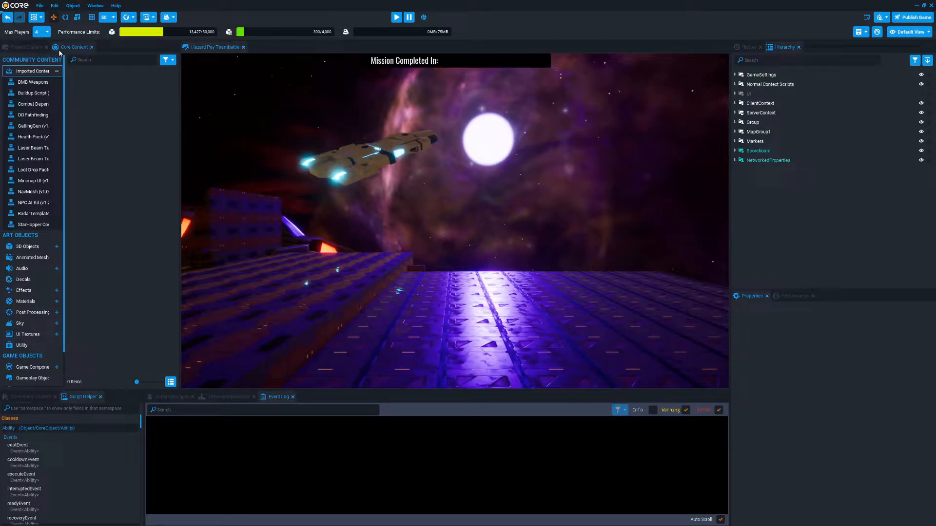
Add a Ball from the 3D Objects content to the scene and scale it up to about 4.47
{"action": "left_click", "coordinate": [56, 72]}
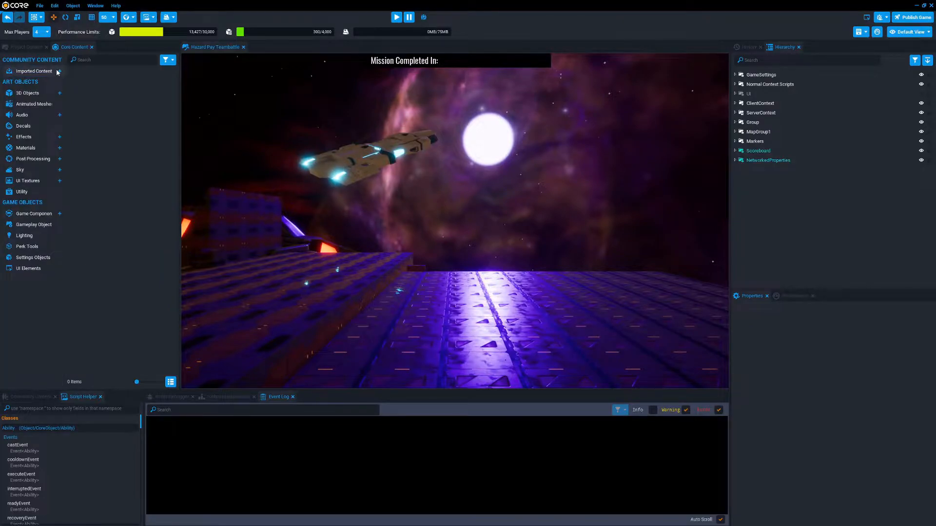
{"action": "left_click", "coordinate": [32, 93]}
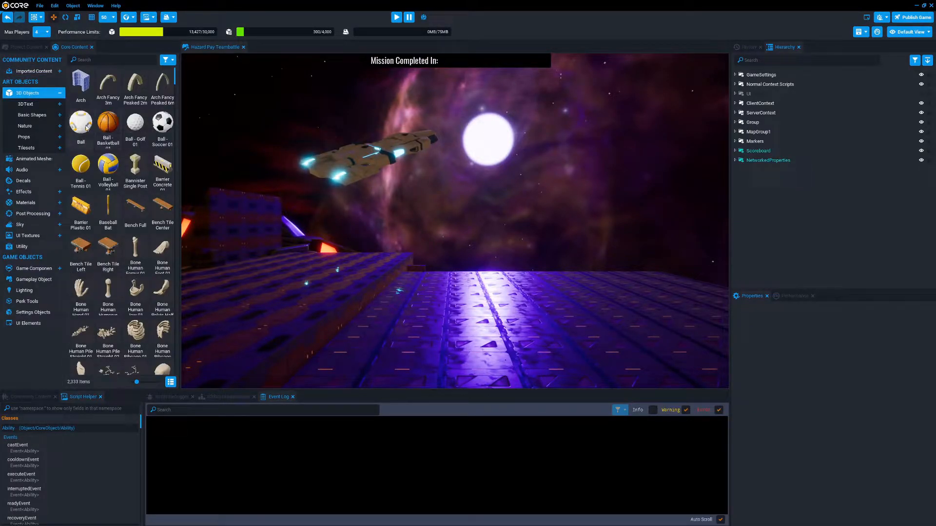
{"action": "left_click_drag", "start_coordinate": [83, 128], "coordinate": [781, 168]}
{"action": "key", "text": "r"}
{"action": "left_click", "coordinate": [784, 192]}
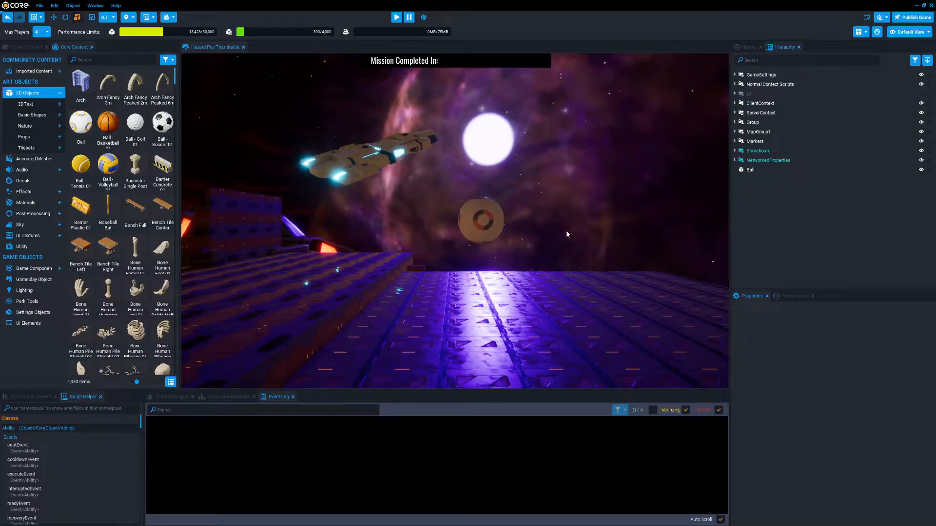
Enable networking on the Ball in the hierarchy
{"action": "right_click", "coordinate": [754, 170]}
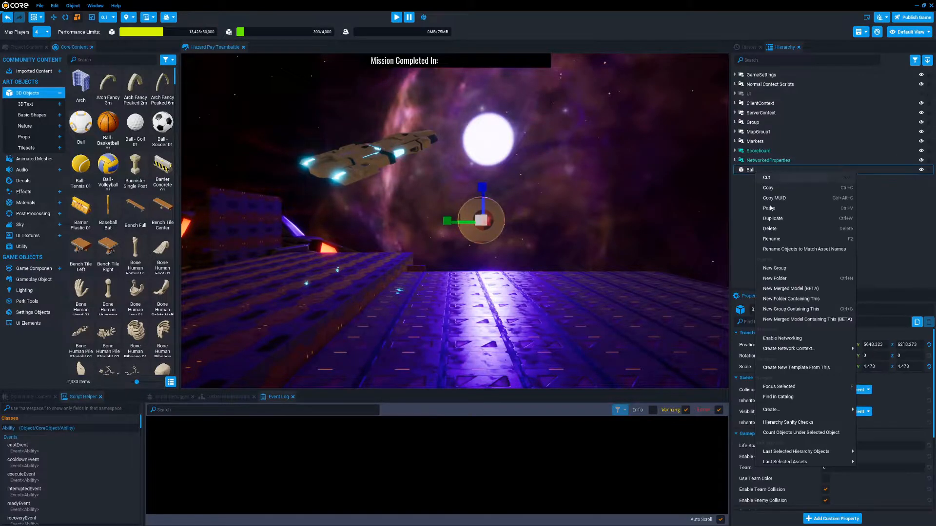
{"action": "left_click", "coordinate": [785, 338]}
{"action": "left_click", "coordinate": [791, 241]}
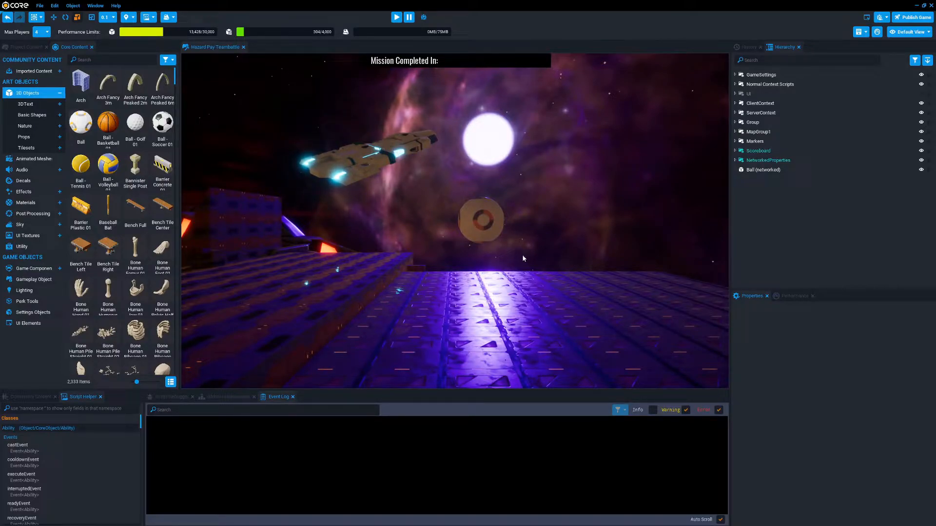
{"action": "right_click_drag", "start_coordinate": [551, 257], "coordinate": [507, 275]}
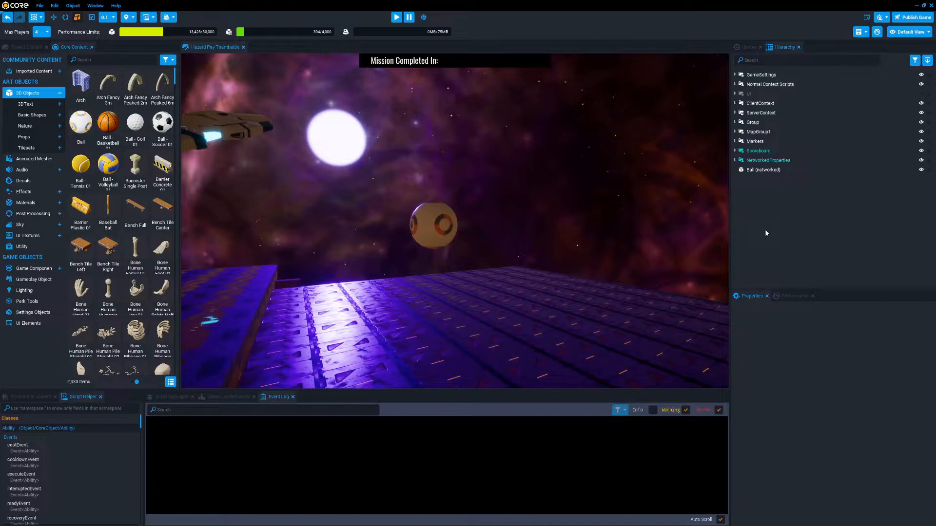
Delete the networked Ball from the scene
{"action": "left_click", "coordinate": [763, 170]}
{"action": "right_click_drag", "start_coordinate": [606, 222], "coordinate": [493, 220]}
{"action": "left_click", "coordinate": [770, 170]}
{"action": "key", "text": "Delete"}
Start a game preview at the large yellow-framed window and choose the Tank agent
{"action": "right_click_drag", "start_coordinate": [552, 220], "coordinate": [702, 312]}
{"action": "key", "text": "w"}
{"action": "key", "text": "w"}
{"action": "right_click_drag", "start_coordinate": [481, 253], "coordinate": [291, 198]}
{"action": "key", "text": "w"}
{"action": "key", "text": "w"}
{"action": "key", "text": "w"}
{"action": "key", "text": "equal"}
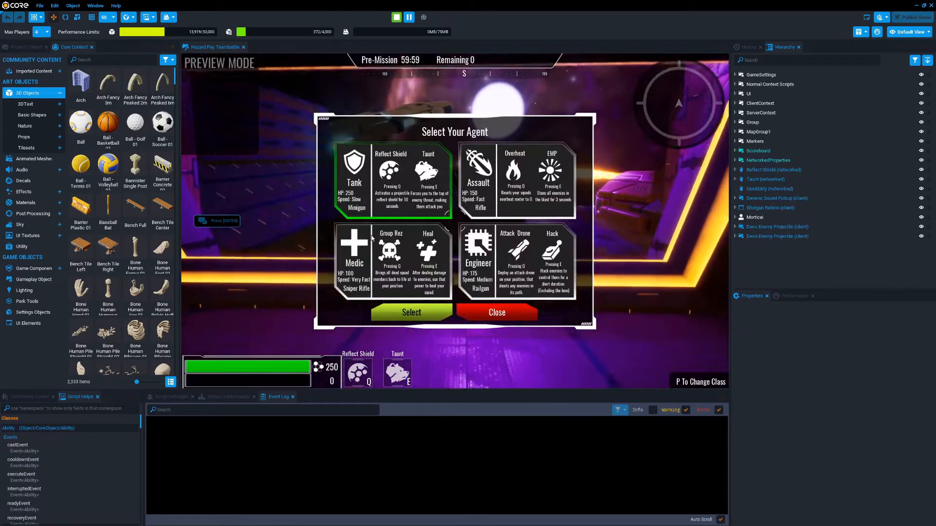
{"action": "left_click", "coordinate": [412, 314]}
Walk the Tank character up to the window, watch the ship flying outside, and end the preview
{"action": "key", "text": "w"}
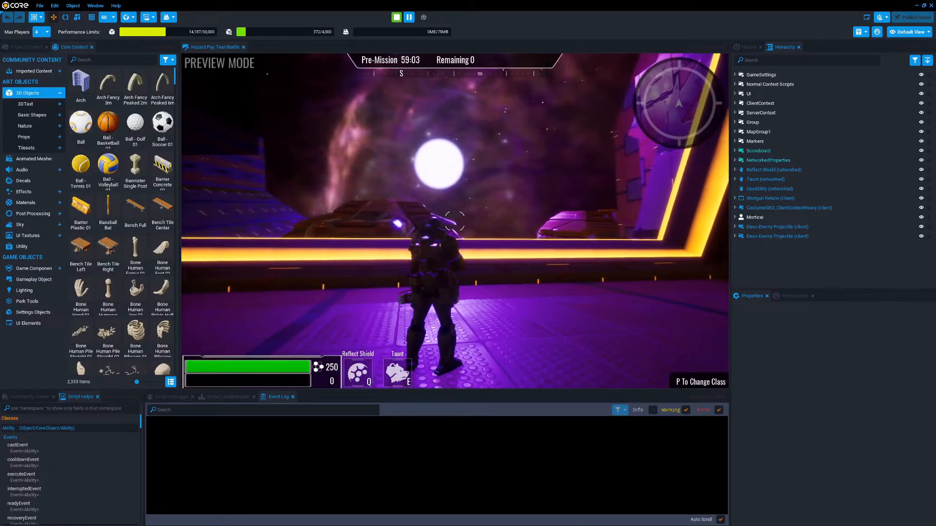
{"action": "key", "text": "w"}
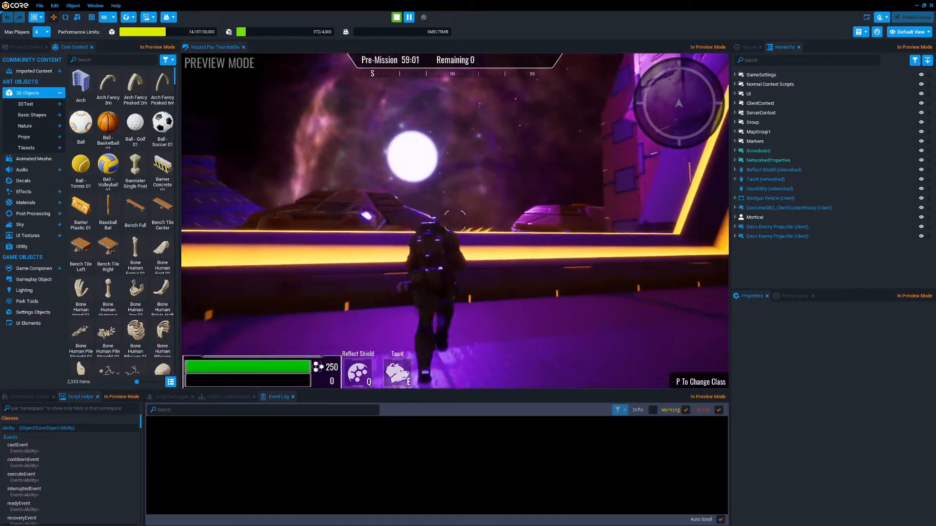
{"action": "key", "text": "d"}
{"action": "key", "text": "s"}
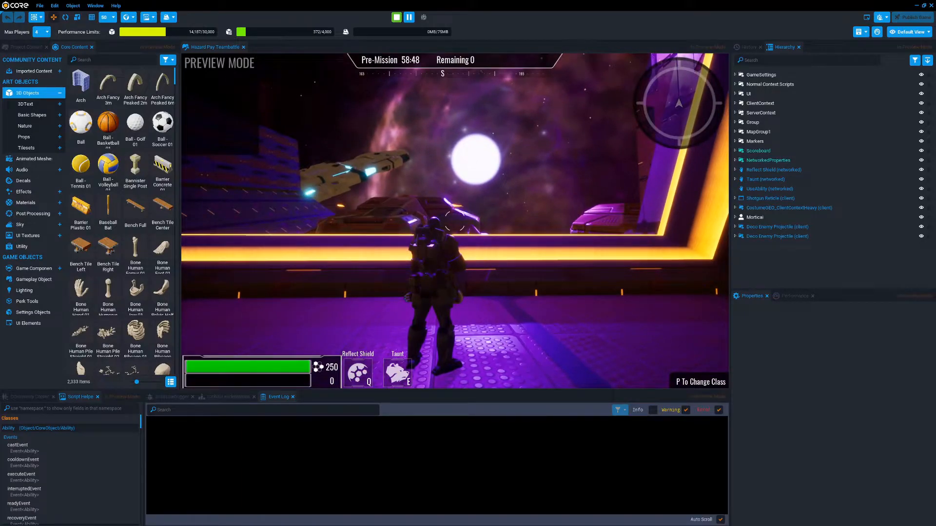
{"action": "key", "text": "equal"}
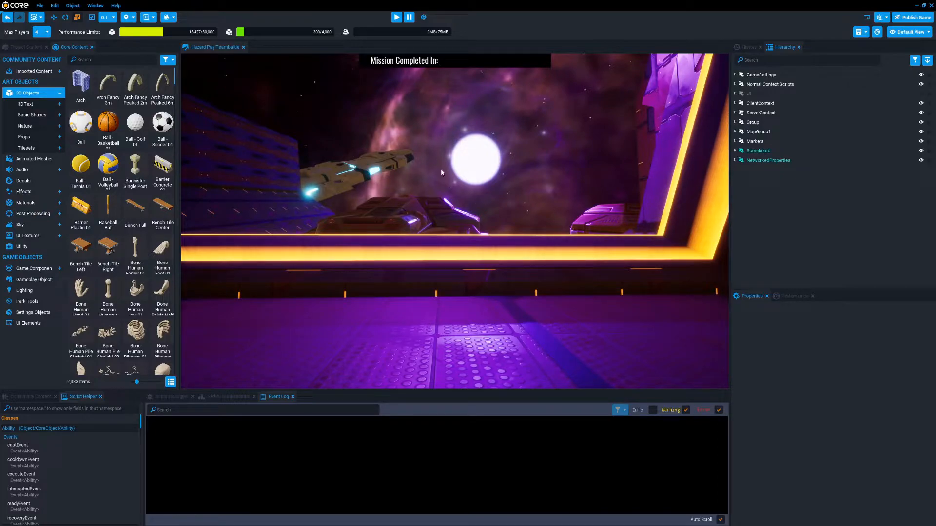
Locate the flying spaceship in the hierarchy by selecting one of its cubes, and select its parent ClientContext
{"action": "right_click_drag", "start_coordinate": [518, 213], "coordinate": [457, 202]}
{"action": "key", "text": "w"}
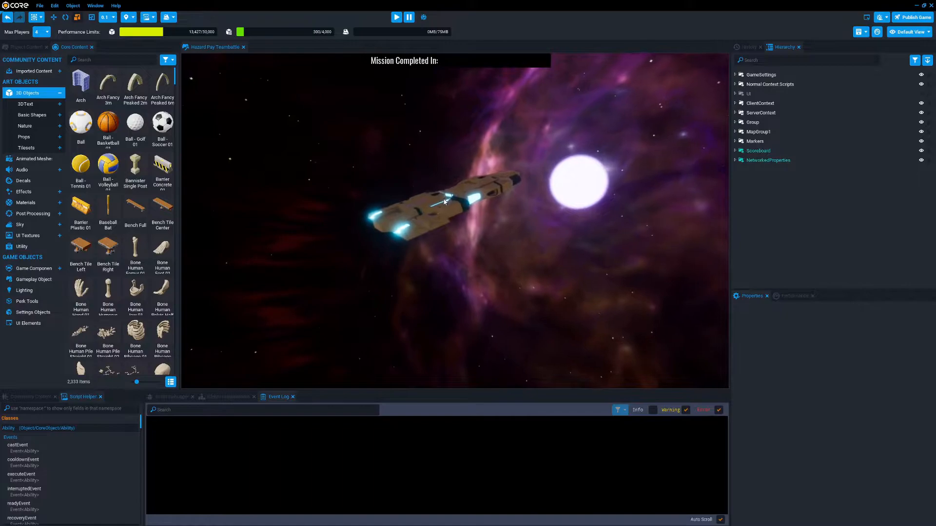
{"action": "left_click", "coordinate": [444, 199]}
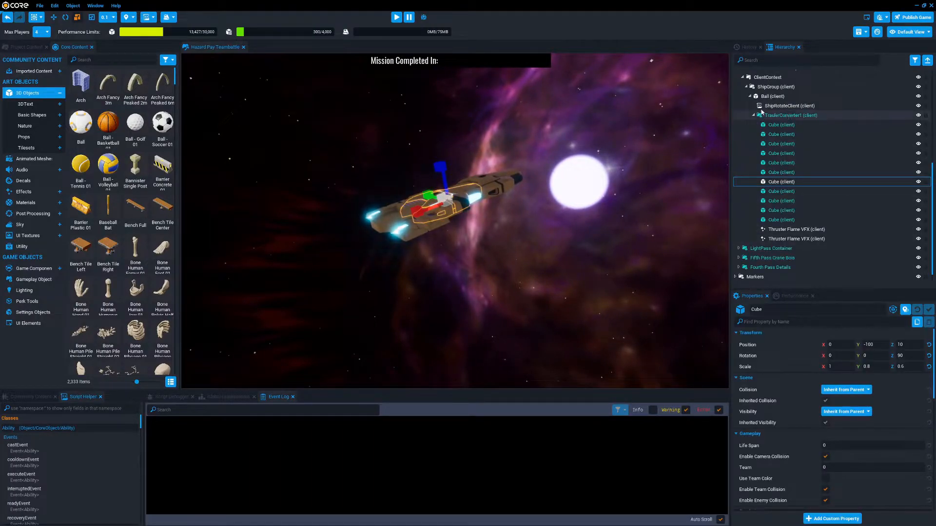
{"action": "scroll", "coordinate": [764, 100], "scroll_direction": "up", "scroll_amount": 1}
{"action": "left_click", "coordinate": [768, 90]}
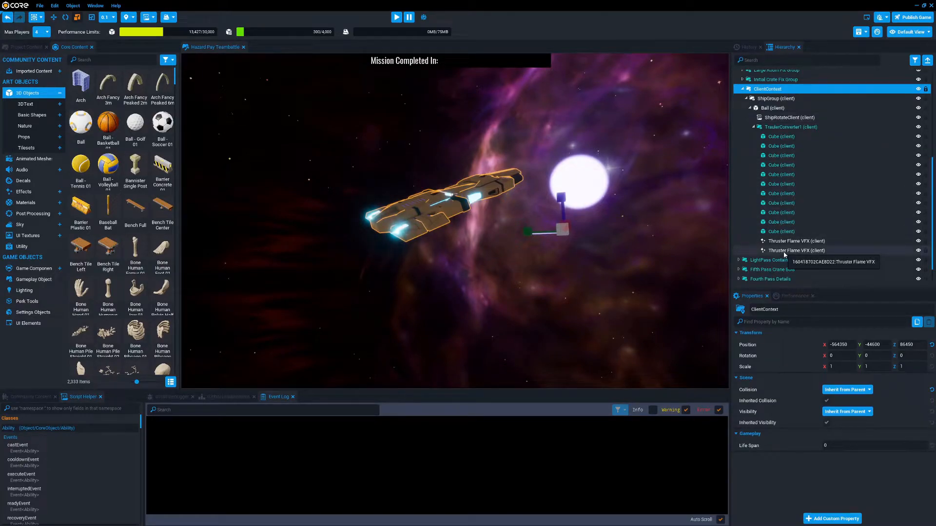
Rotate the Ball that carries the ship back and forth around its pivot, ending at about X 11.12, Y -32.36, Z -21.86
{"action": "right_click_drag", "start_coordinate": [577, 280], "coordinate": [207, 225]}
{"action": "key", "text": "w"}
{"action": "key", "text": "w"}
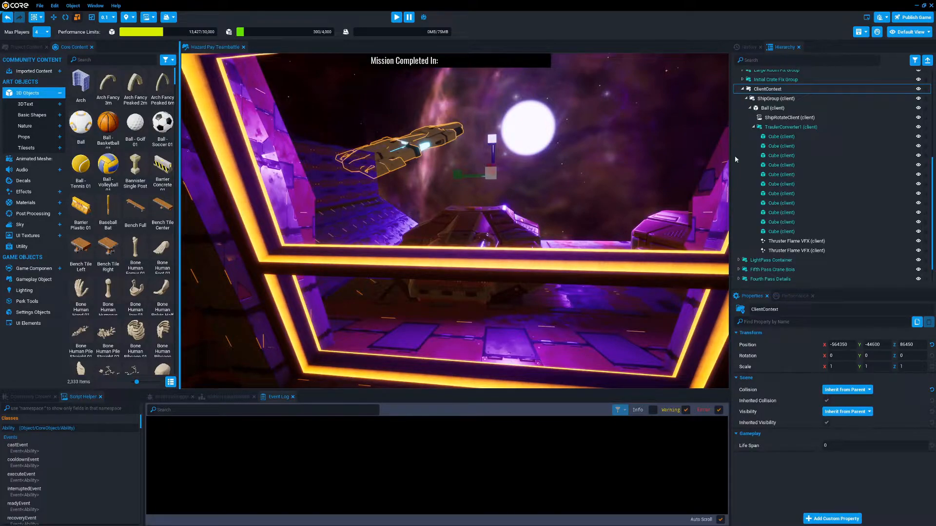
{"action": "left_click", "coordinate": [780, 108]}
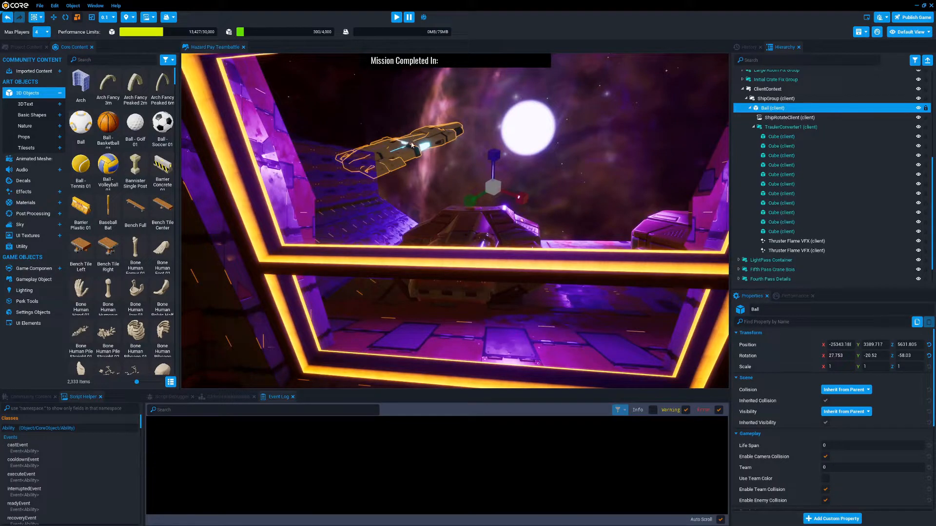
{"action": "key", "text": "e"}
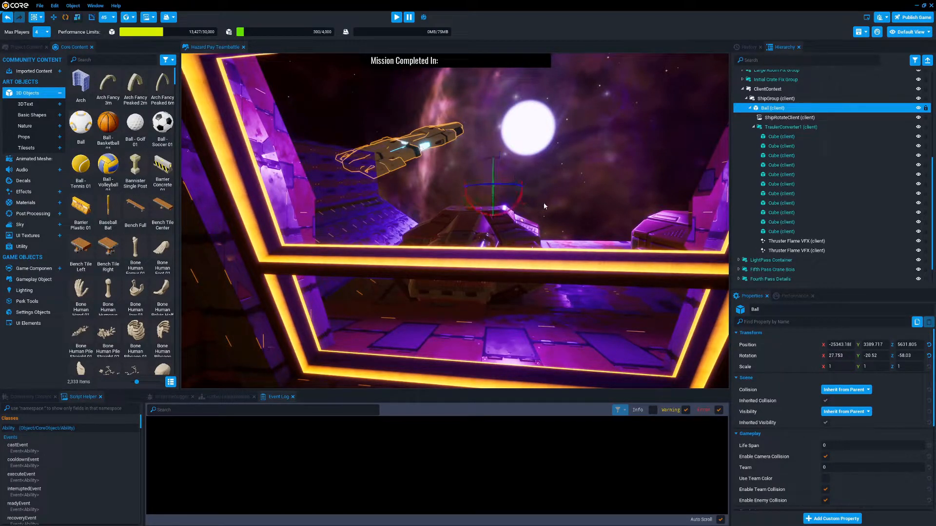
{"action": "key", "text": "t"}
{"action": "left_click_drag", "start_coordinate": [512, 200], "coordinate": [422, 148]}
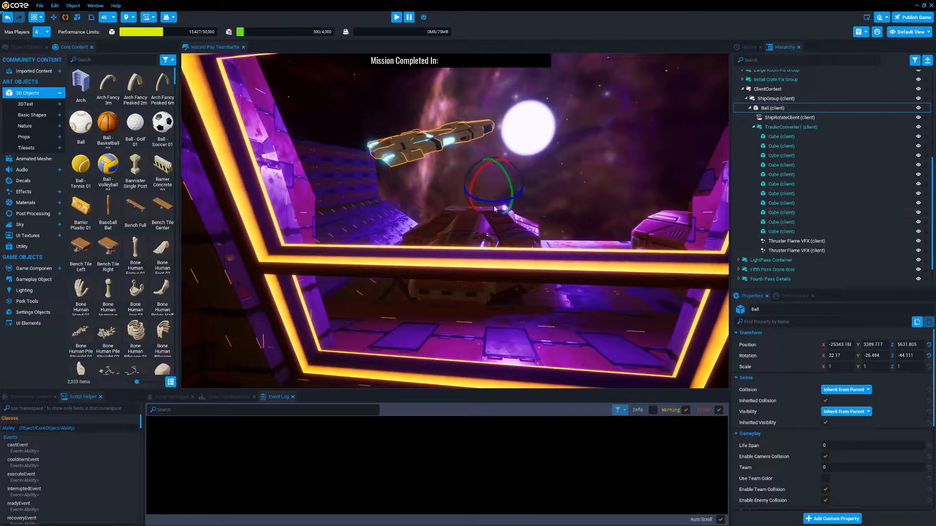
{"action": "left_click_drag", "start_coordinate": [497, 204], "coordinate": [333, 195]}
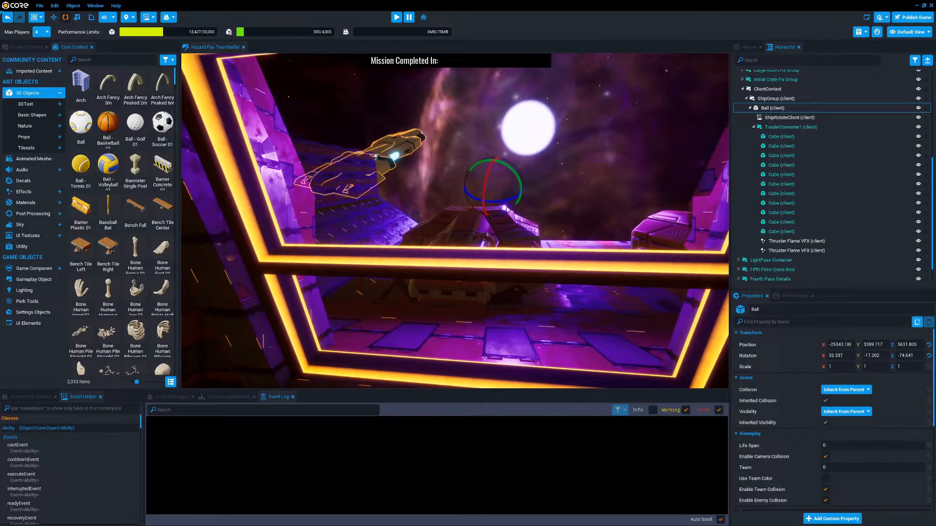
{"action": "left_click_drag", "start_coordinate": [509, 205], "coordinate": [478, 210]}
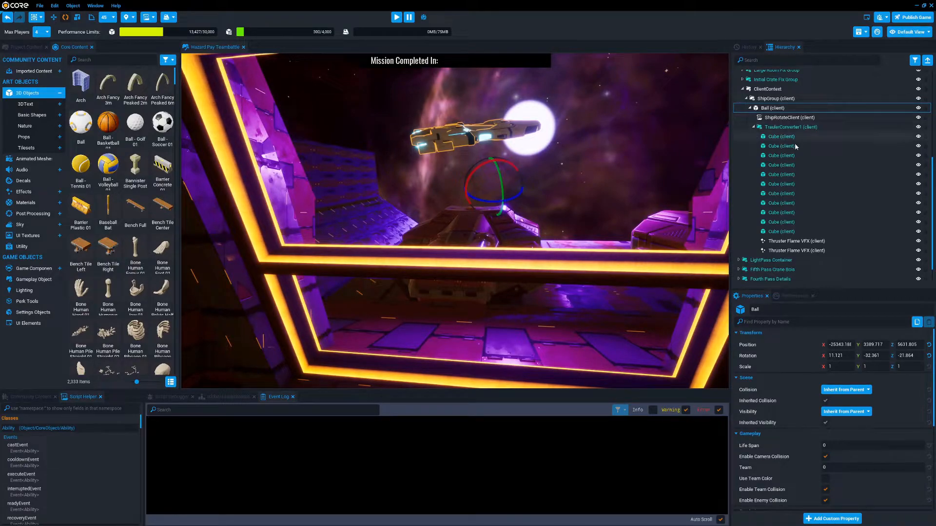
Collapse the MapGroup1 branch, expand ServerContext and examine the TeamTeleportServer script's properties
{"action": "left_click", "coordinate": [743, 90]}
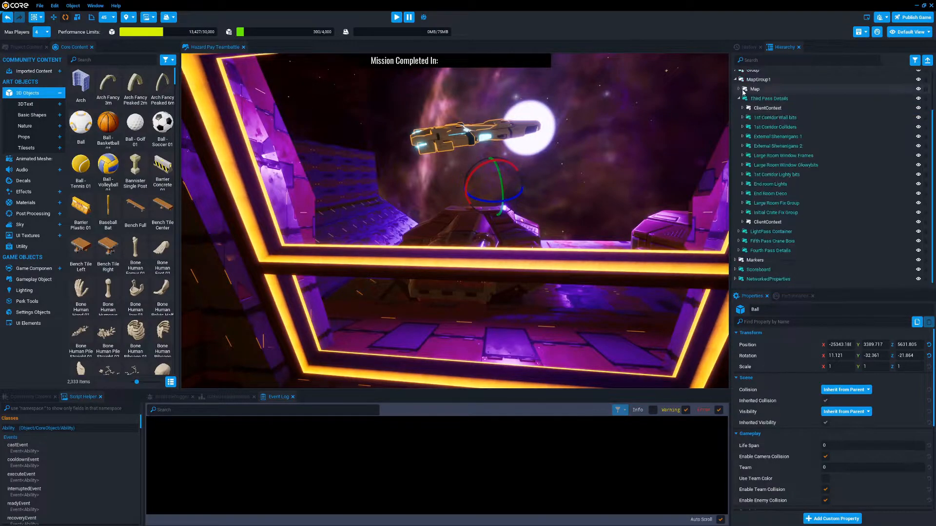
{"action": "scroll", "coordinate": [836, 174], "scroll_direction": "up", "scroll_amount": 1}
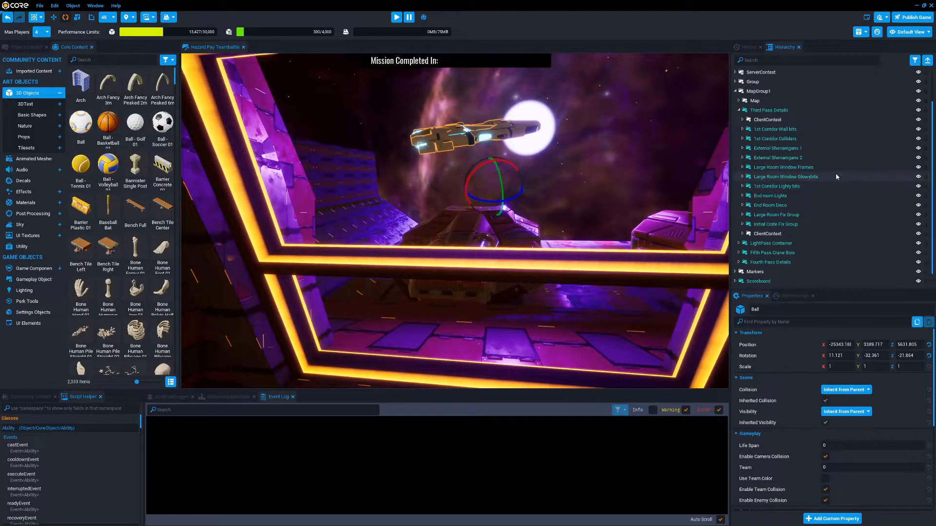
{"action": "left_click", "coordinate": [735, 91]}
{"action": "left_click", "coordinate": [735, 113]}
{"action": "left_click", "coordinate": [797, 124]}
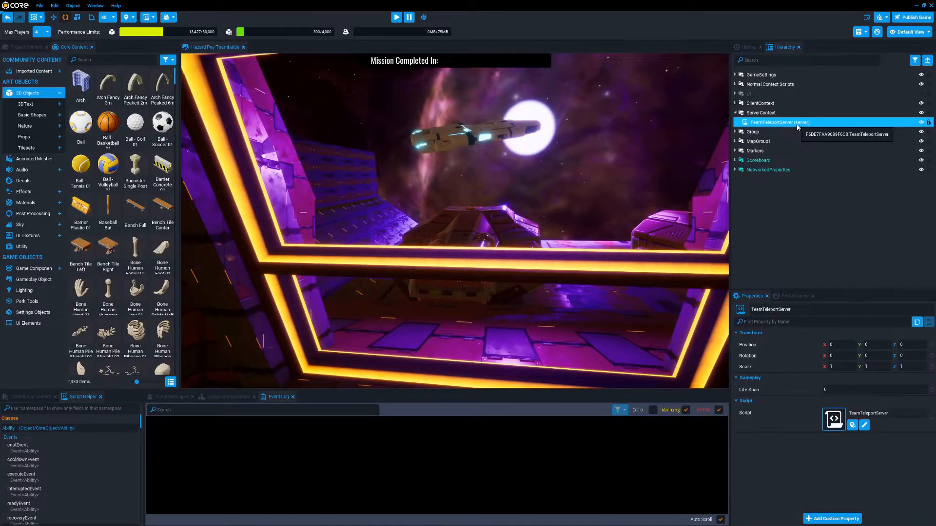
{"action": "left_click", "coordinate": [735, 113]}
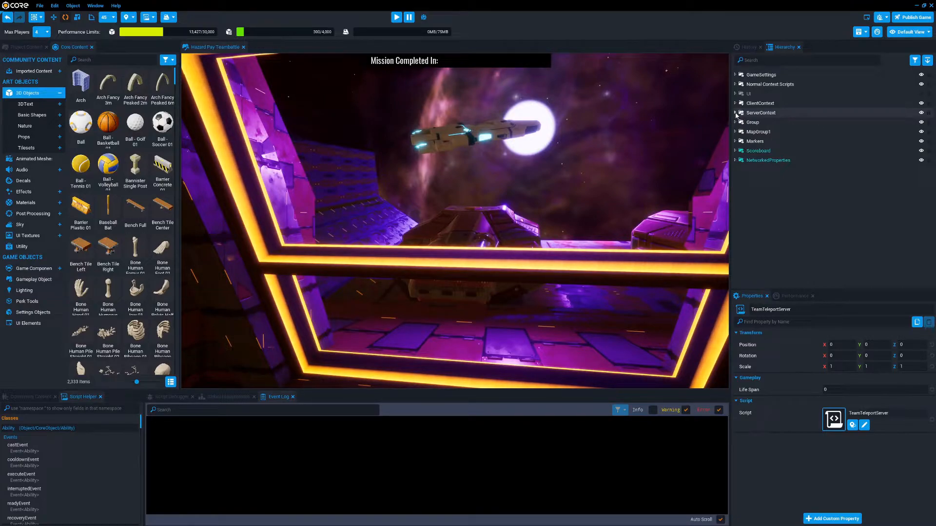
{"action": "left_click", "coordinate": [736, 114]}
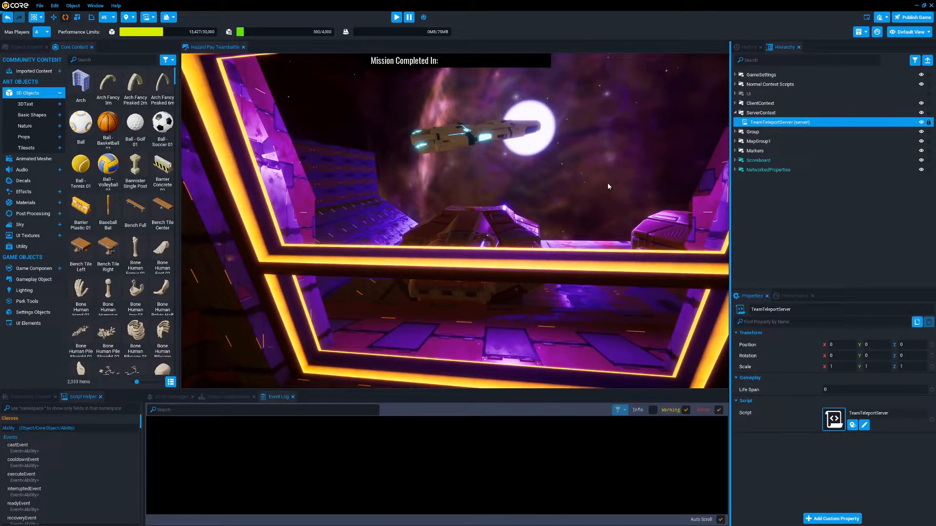
{"action": "left_click", "coordinate": [794, 197]}
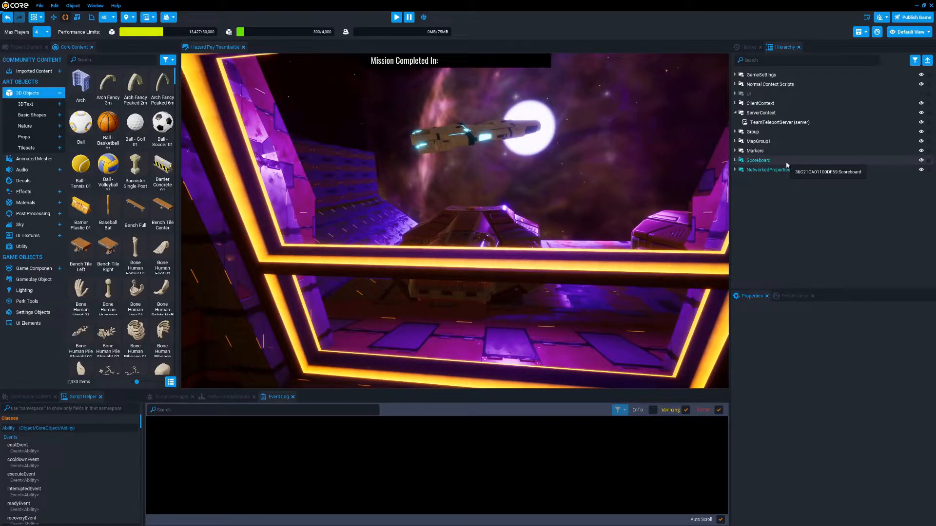
Add a Ball inside the ServerContext and move it to the camera's position without changing its orientation
{"action": "right_click_drag", "start_coordinate": [561, 186], "coordinate": [655, 238]}
{"action": "left_click_drag", "start_coordinate": [91, 125], "coordinate": [763, 142]}
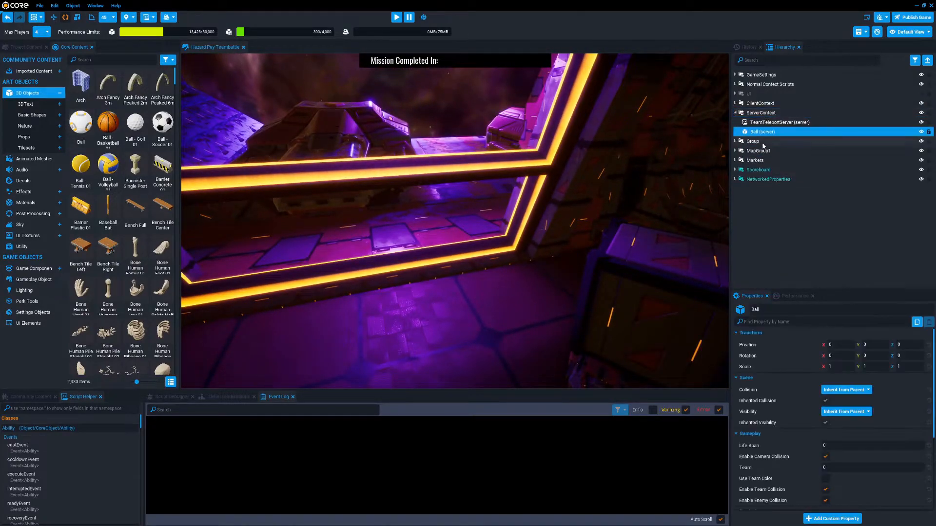
{"action": "right_click_drag", "start_coordinate": [515, 211], "coordinate": [447, 217]}
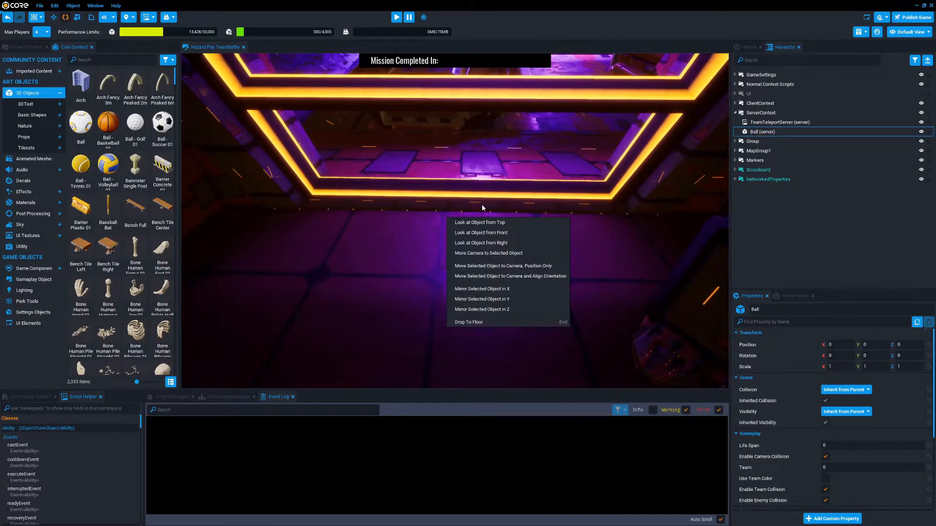
{"action": "left_click", "coordinate": [518, 266]}
{"action": "scroll", "coordinate": [536, 230], "scroll_direction": "down", "scroll_amount": 5}
Move the server Ball to the camera's position in the room facing the closed door
{"action": "right_click_drag", "start_coordinate": [533, 234], "coordinate": [916, 159]}
{"action": "key", "text": "w"}
{"action": "key", "text": "w"}
{"action": "right_click_drag", "start_coordinate": [551, 165], "coordinate": [290, 177]}
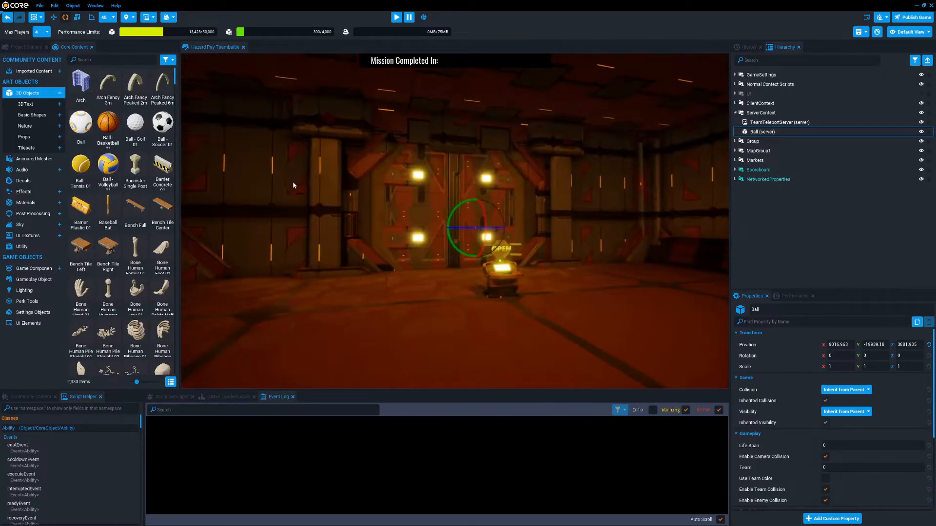
{"action": "right_click", "coordinate": [389, 215]}
{"action": "left_click", "coordinate": [449, 263]}
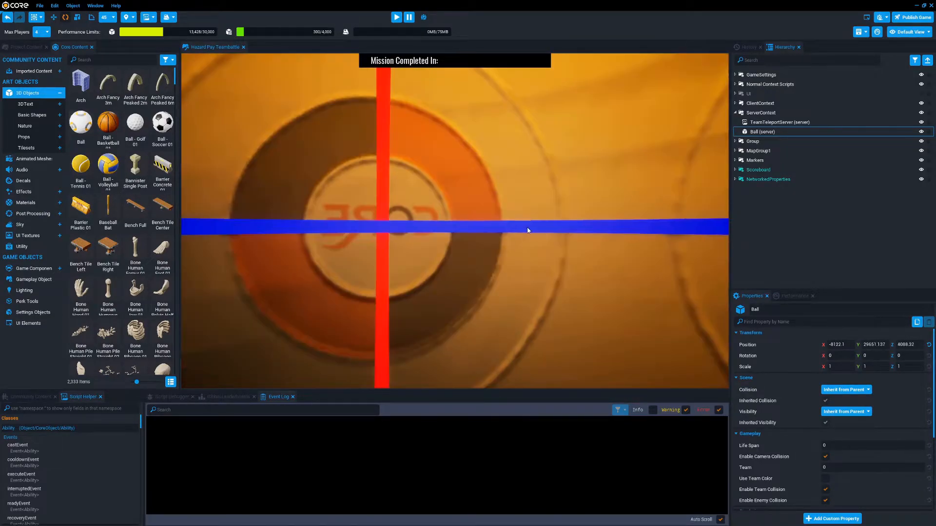
Lower the server Ball toward the floor, to about Z 3889
{"action": "scroll", "coordinate": [502, 276], "scroll_direction": "down", "scroll_amount": 5}
{"action": "right_click_drag", "start_coordinate": [586, 191], "coordinate": [556, 173]}
{"action": "key", "text": "w"}
{"action": "left_click_drag", "start_coordinate": [482, 141], "coordinate": [480, 275]}
{"action": "right_click_drag", "start_coordinate": [543, 242], "coordinate": [557, 253]}
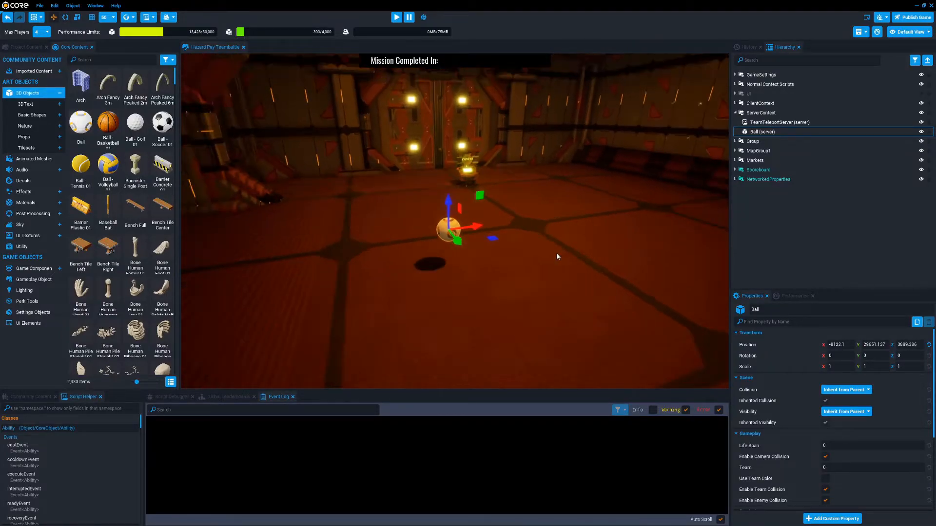
Enable multiplayer preview mode, start a preview with 1 player and dismiss the agent selection
{"action": "left_click", "coordinate": [422, 19]}
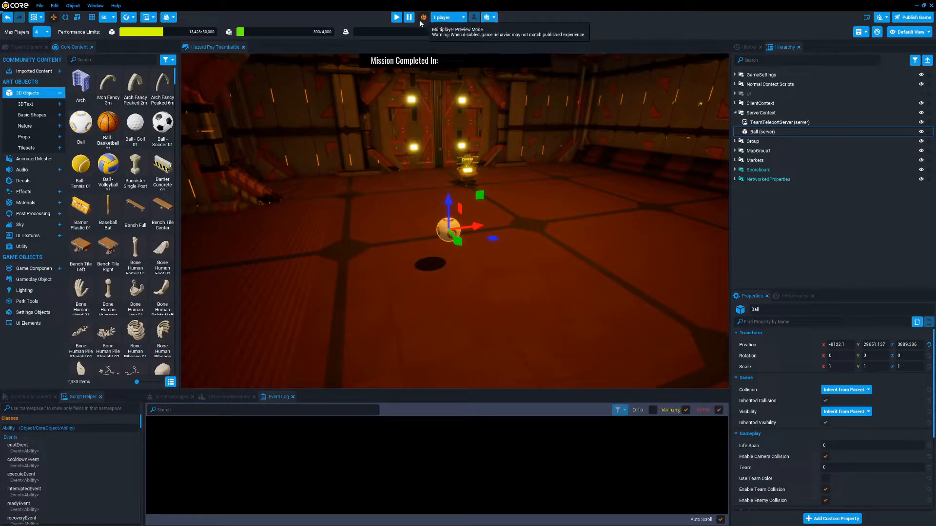
{"action": "left_click", "coordinate": [396, 18]}
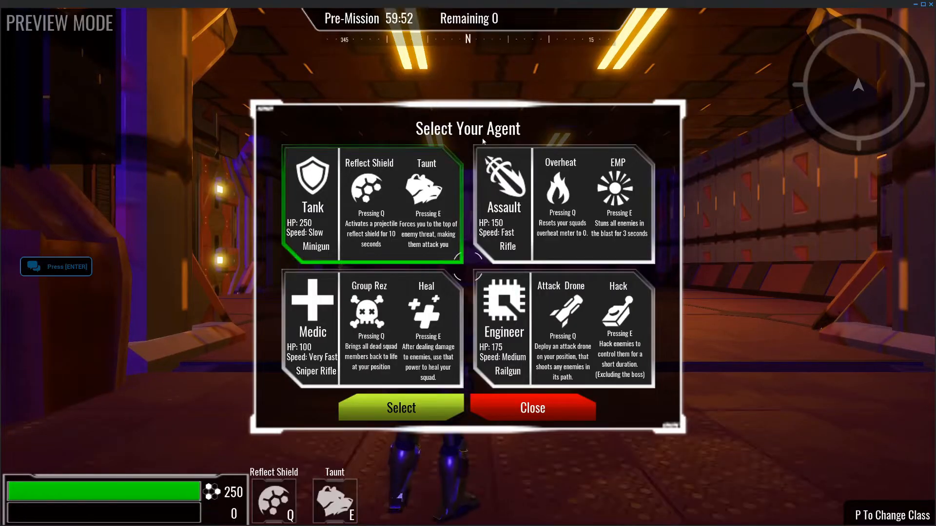
{"action": "key", "text": "p"}
Walk the character through the room to look for the server Ball, and end the multiplayer preview
{"action": "key", "text": "w"}
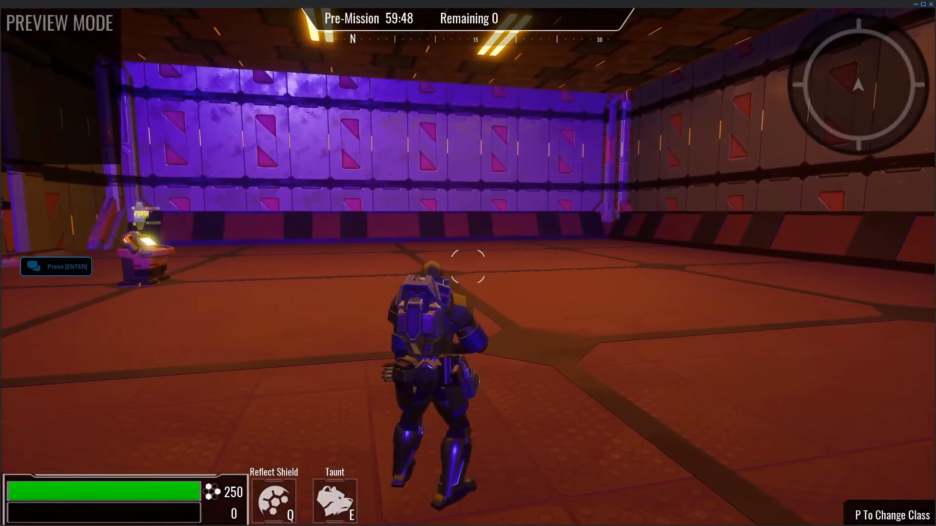
{"action": "key", "text": "d"}
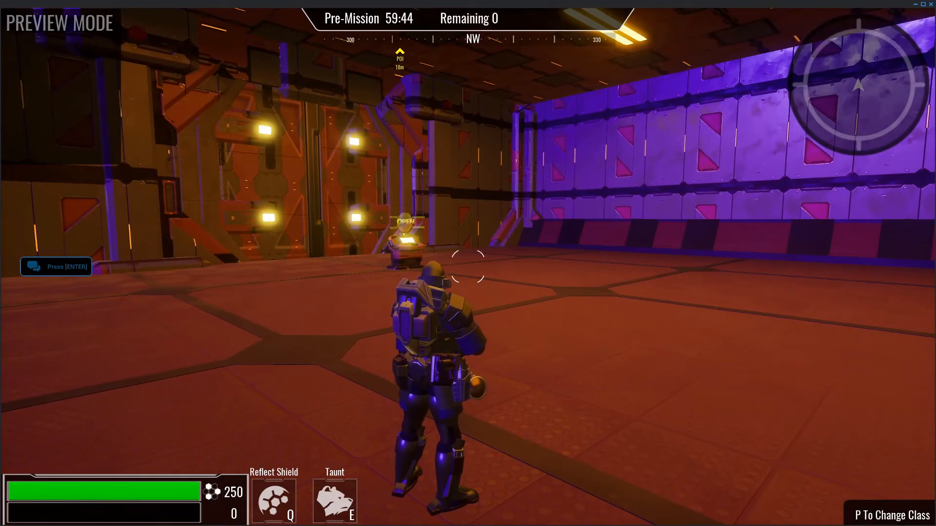
{"action": "key", "text": "Escape"}
{"action": "left_click", "coordinate": [534, 266]}
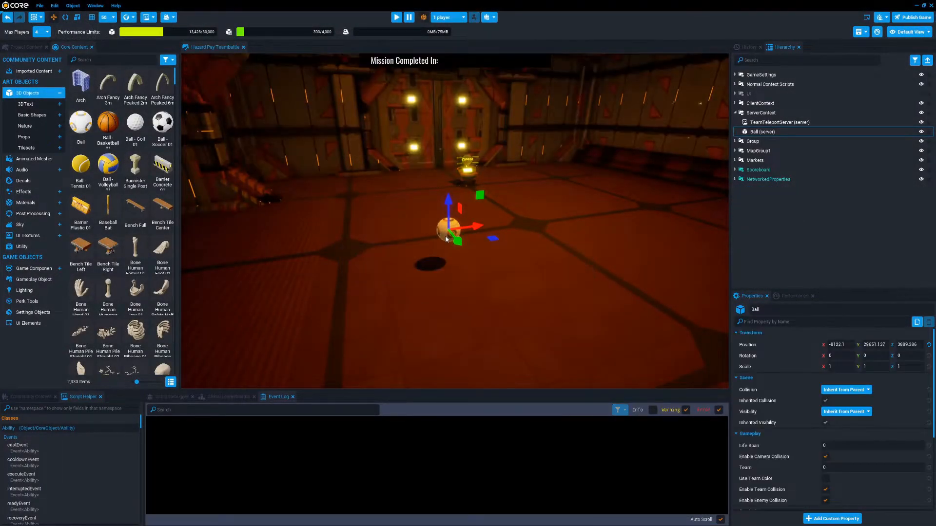
Lower the server Ball to the floor at about Z 3795 and slide it to about X -7566, Y 29466
{"action": "right_click_drag", "start_coordinate": [466, 226], "coordinate": [525, 229]}
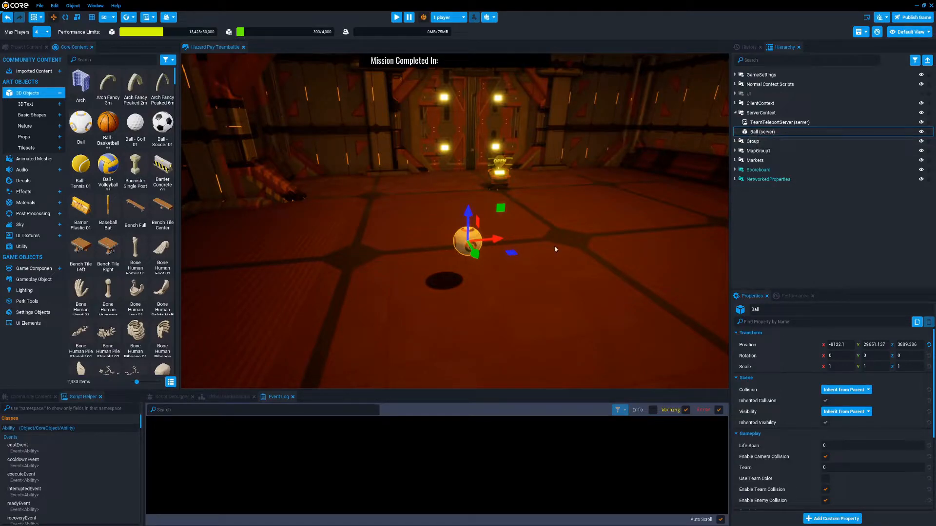
{"action": "left_click_drag", "start_coordinate": [463, 219], "coordinate": [564, 251]}
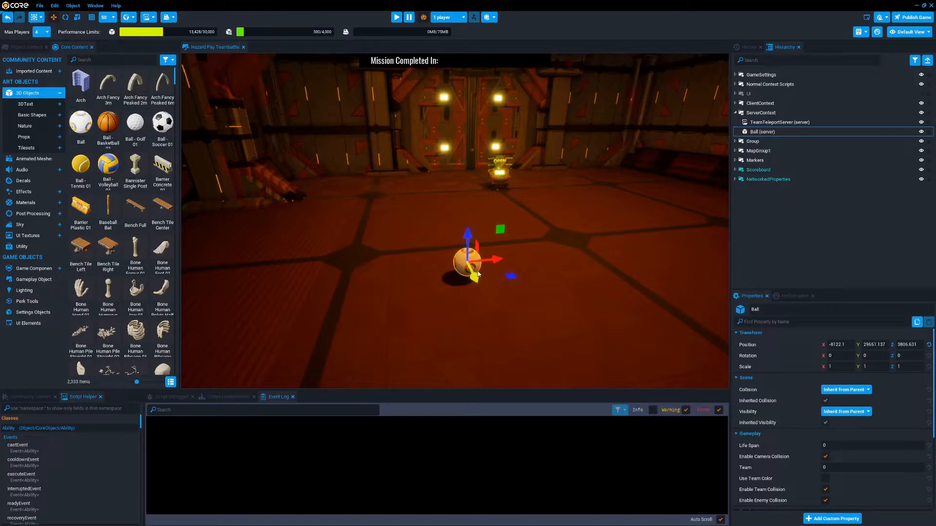
{"action": "left_click_drag", "start_coordinate": [468, 247], "coordinate": [468, 249]}
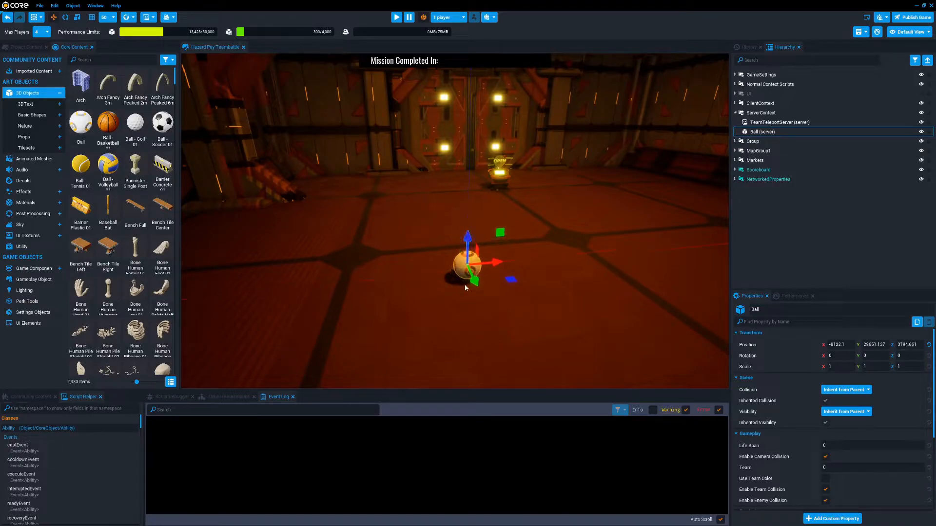
{"action": "left_click_drag", "start_coordinate": [476, 282], "coordinate": [585, 249]}
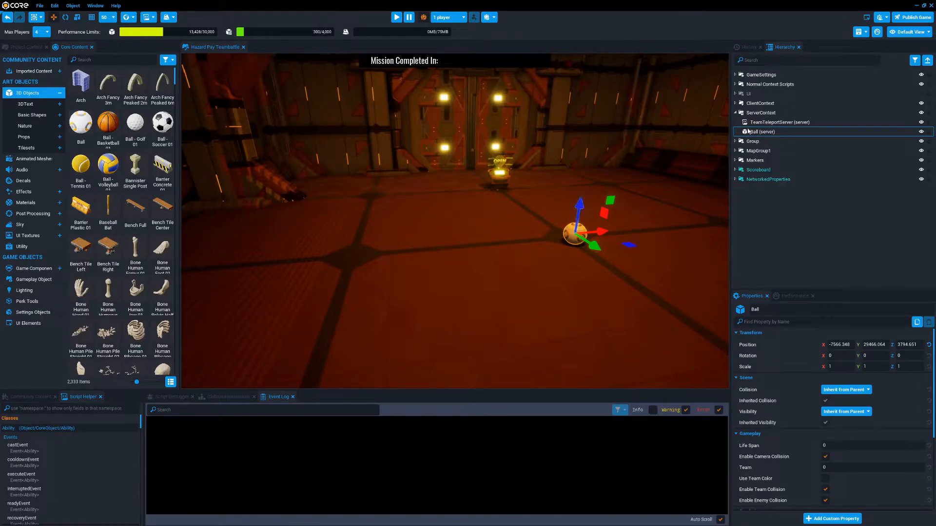
Delete the Ball from the ServerContext and place three Balls close together on the room's floor
{"action": "left_click", "coordinate": [780, 132]}
{"action": "key", "text": "Delete"}
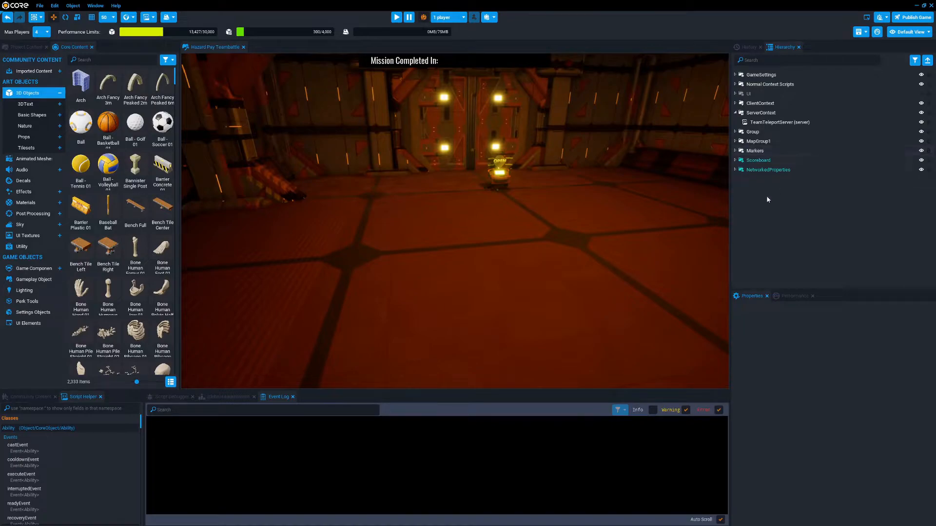
{"action": "left_click_drag", "start_coordinate": [80, 125], "coordinate": [488, 254]}
{"action": "left_click_drag", "start_coordinate": [84, 133], "coordinate": [460, 266]}
{"action": "left_click_drag", "start_coordinate": [84, 136], "coordinate": [463, 247]}
Select all three Balls and create a new static context containing them
{"action": "left_click", "coordinate": [762, 180], "text": "shift"}
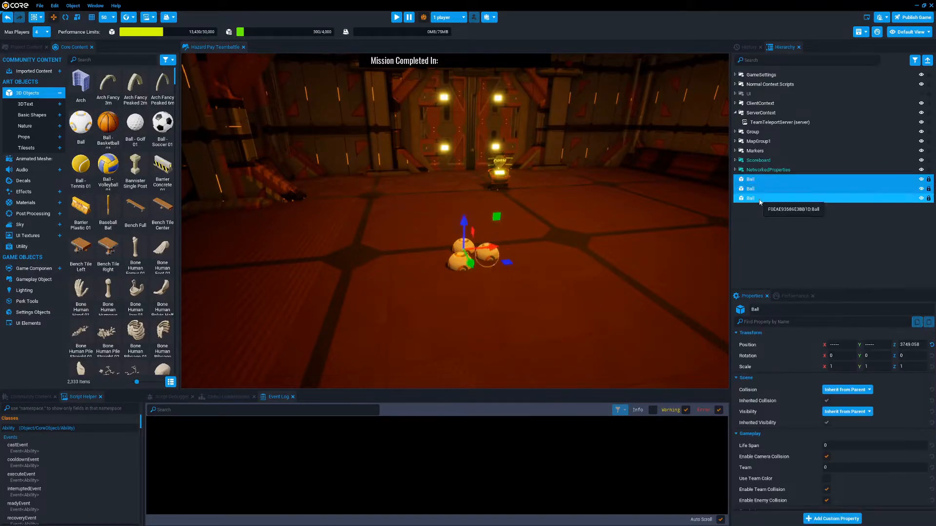
{"action": "right_click", "coordinate": [761, 201]}
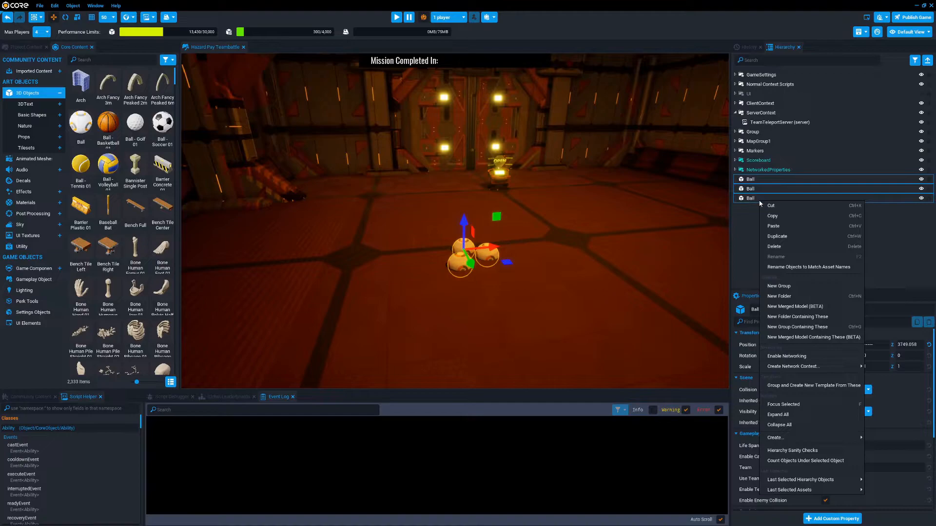
{"action": "mouse_move", "coordinate": [794, 368]}
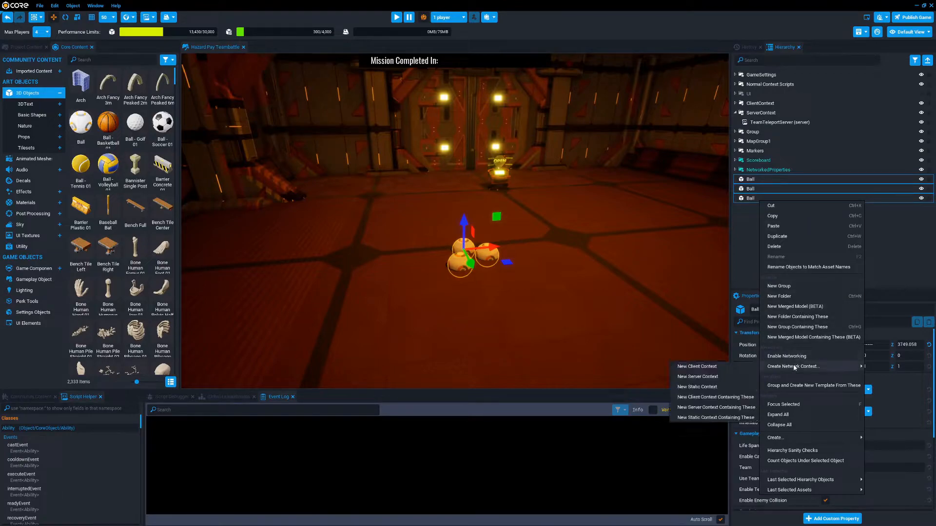
{"action": "left_click", "coordinate": [703, 419]}
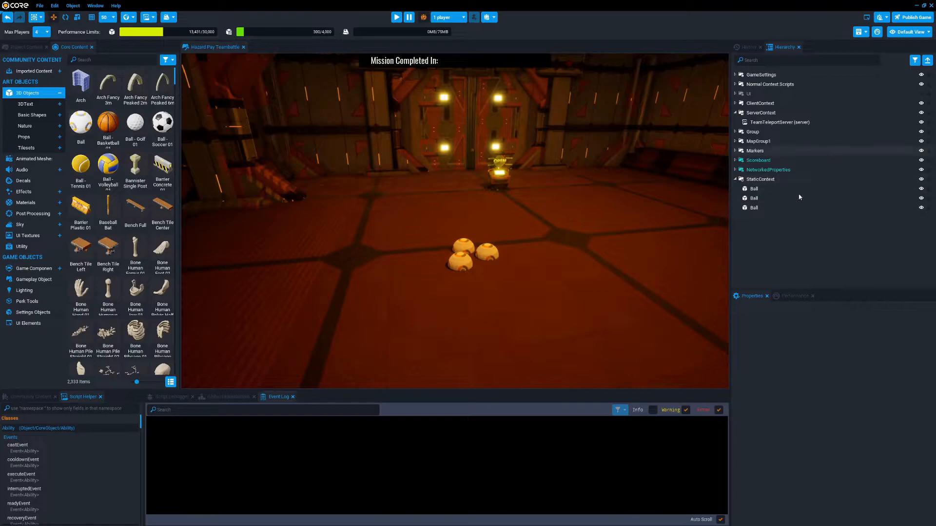
Enable networking on the StaticContext and accept applying it to all descendants
{"action": "right_click", "coordinate": [763, 179]}
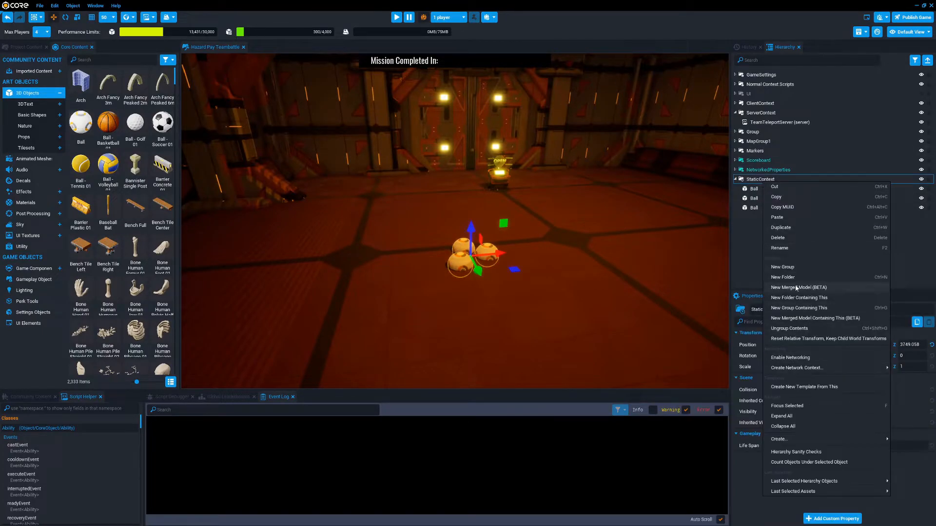
{"action": "left_click", "coordinate": [790, 358]}
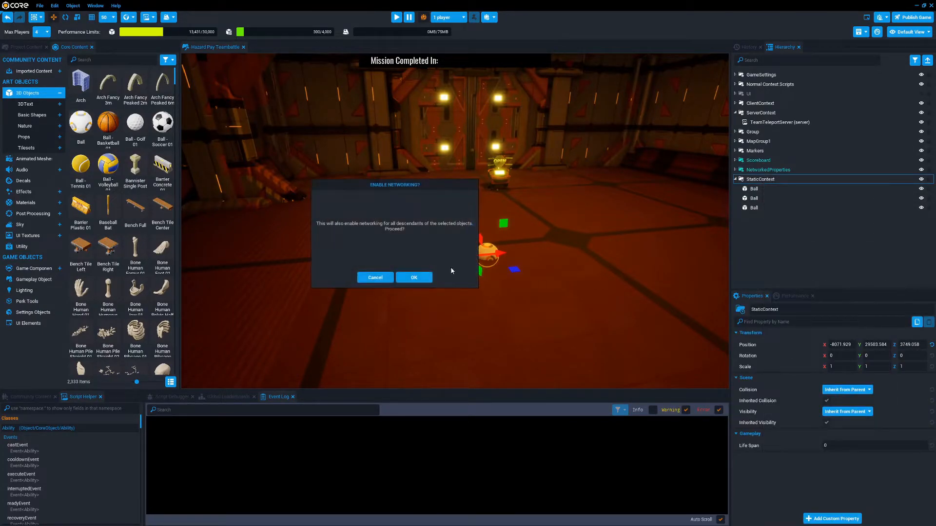
{"action": "left_click", "coordinate": [414, 277]}
{"action": "left_click", "coordinate": [792, 253]}
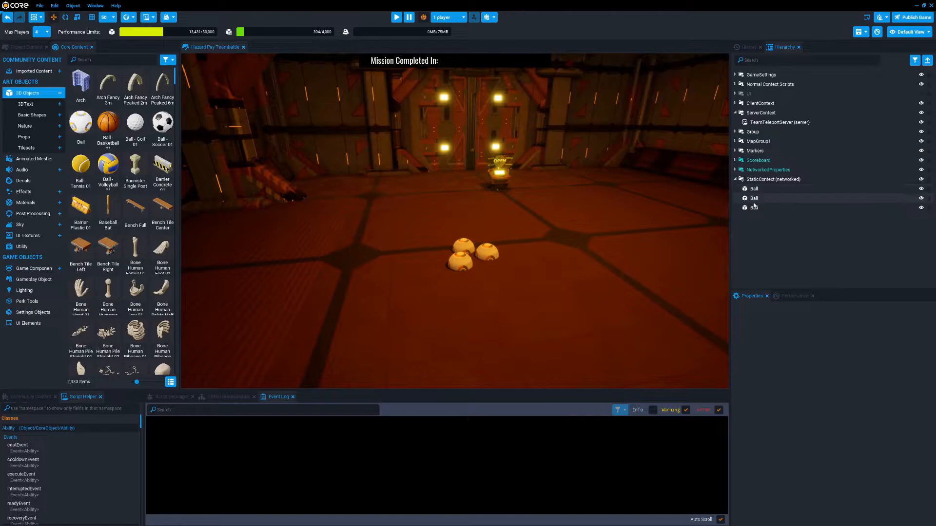
Move the networked StaticContext along X and raise it to about X -7757, Z 3900
{"action": "left_click", "coordinate": [767, 181]}
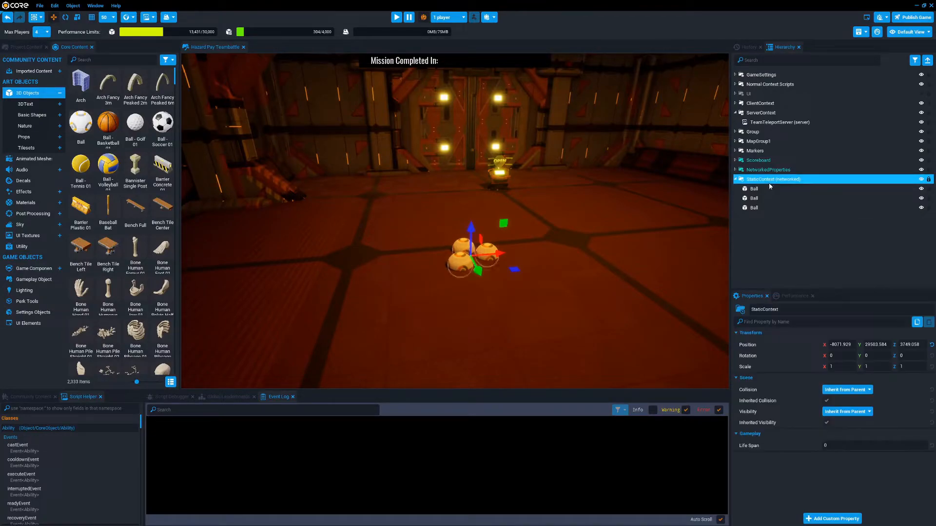
{"action": "left_click_drag", "start_coordinate": [504, 254], "coordinate": [556, 248]}
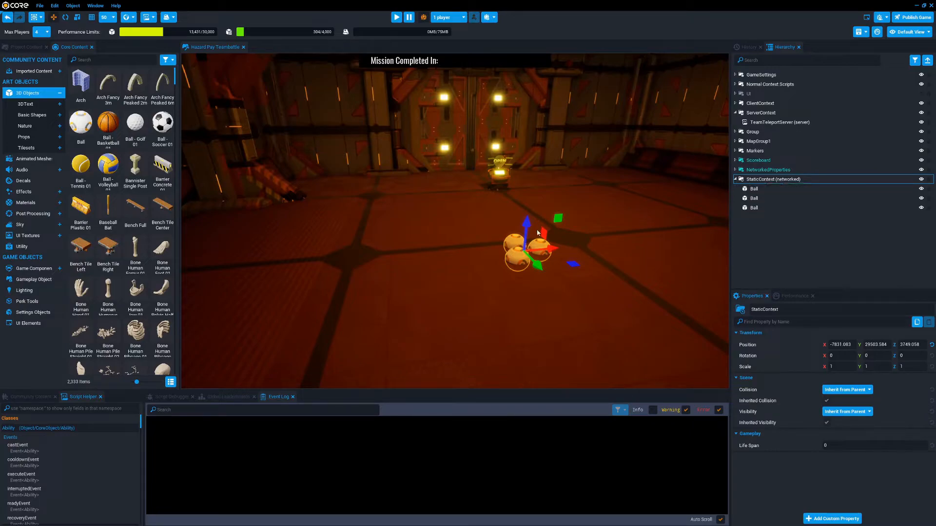
{"action": "left_click_drag", "start_coordinate": [525, 230], "coordinate": [568, 226]}
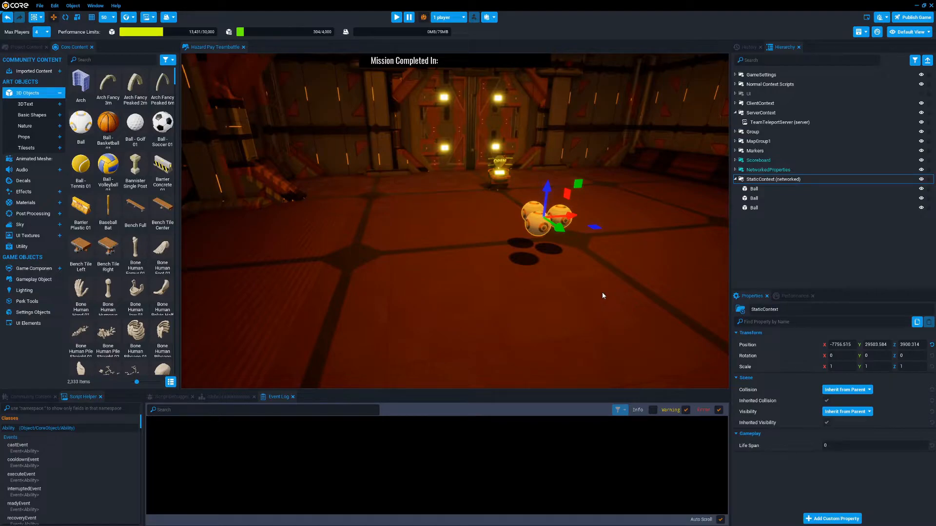
Examine the client-context cubes that make up the flying ship outside
{"action": "right_click_drag", "start_coordinate": [548, 210], "coordinate": [190, 167]}
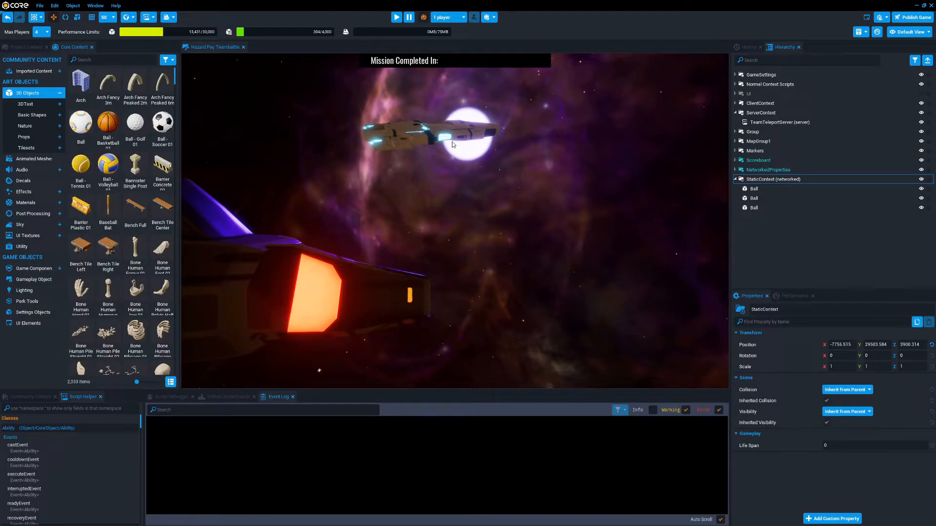
{"action": "left_click", "coordinate": [437, 140]}
{"action": "scroll", "coordinate": [815, 153], "scroll_direction": "up", "scroll_amount": 2}
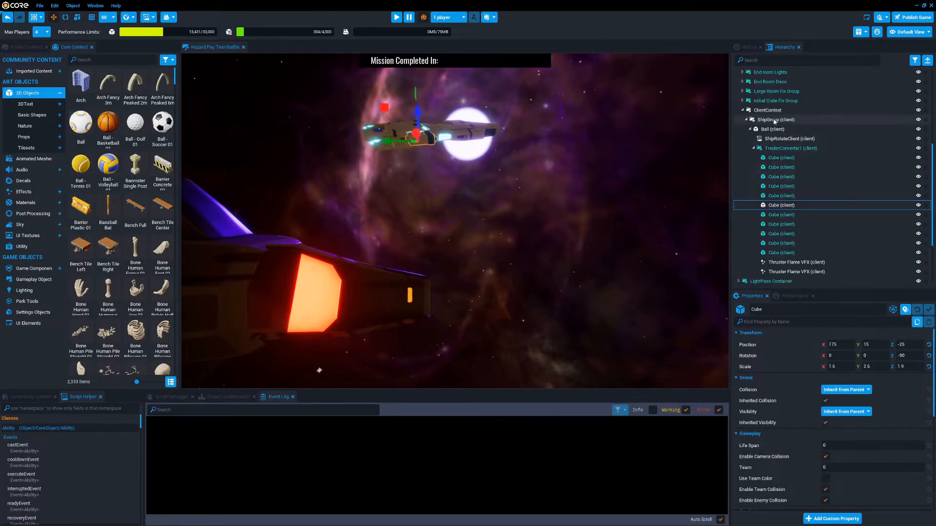
{"action": "left_click", "coordinate": [781, 253]}
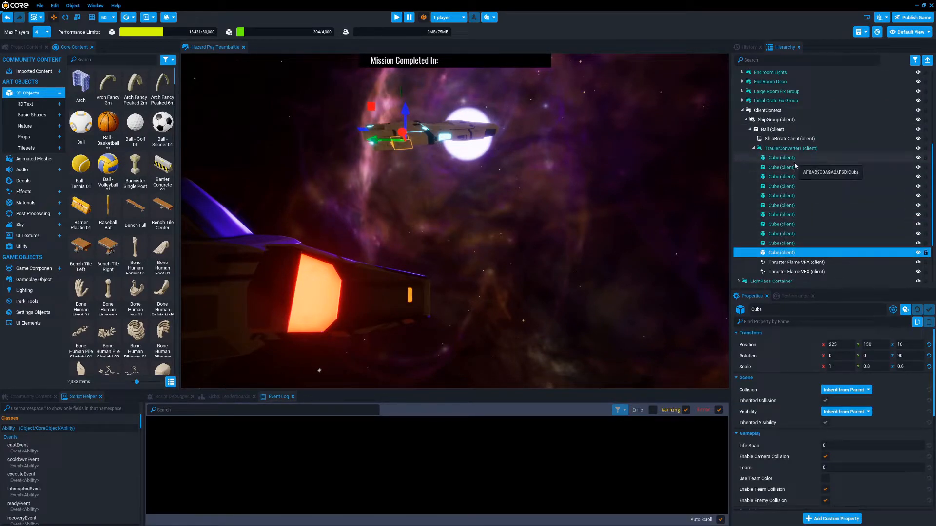
{"action": "scroll", "coordinate": [775, 180], "scroll_direction": "down", "scroll_amount": 1}
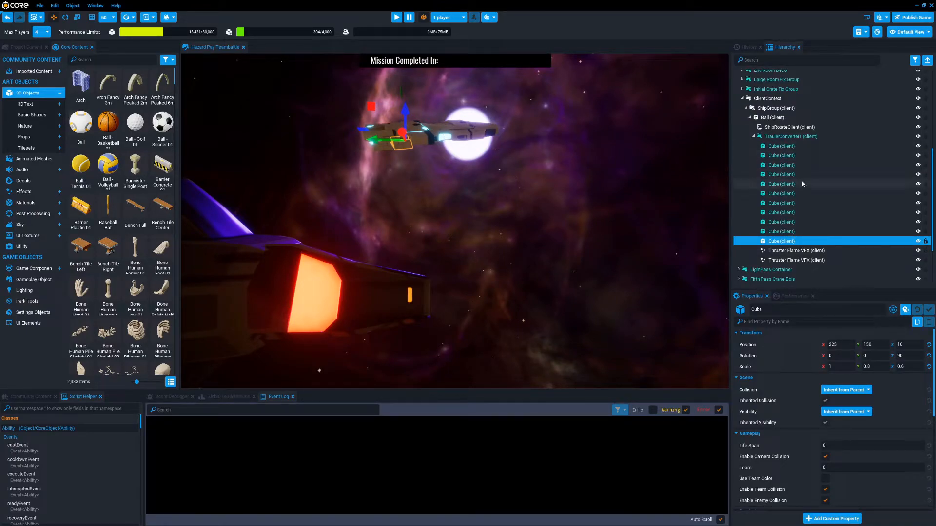
{"action": "scroll", "coordinate": [803, 184], "scroll_direction": "down", "scroll_amount": 3}
Focus the view on the networked StaticContext and shift all its Balls together along the X axis
{"action": "left_click", "coordinate": [782, 252]}
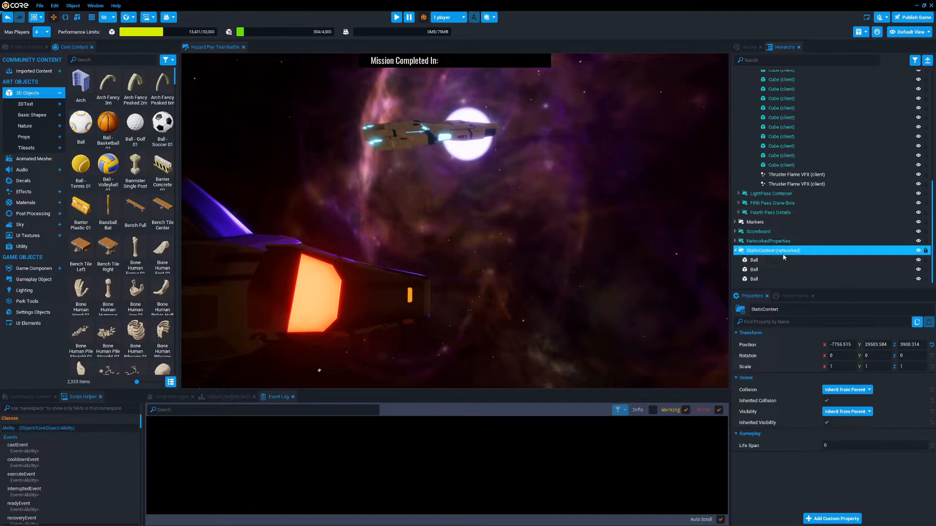
{"action": "key", "text": "f"}
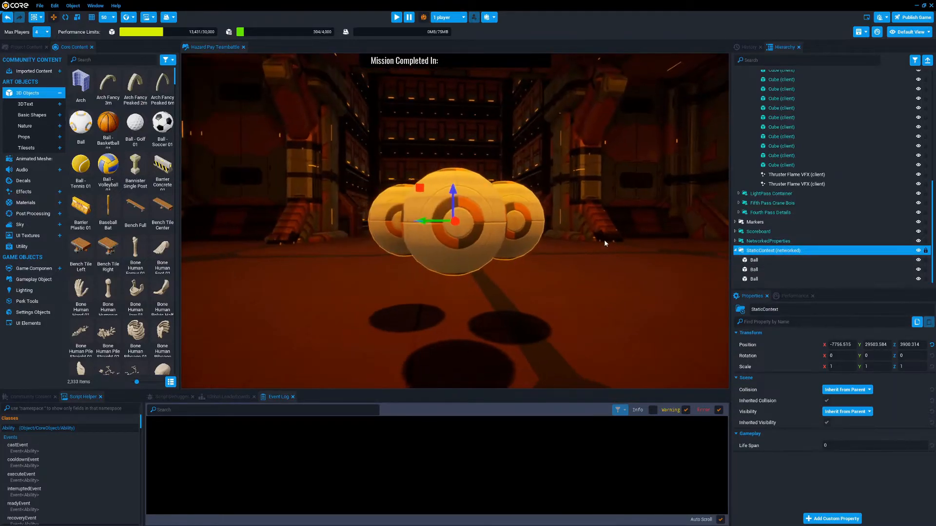
{"action": "right_click_drag", "start_coordinate": [715, 251], "coordinate": [604, 259]}
{"action": "key", "text": "s"}
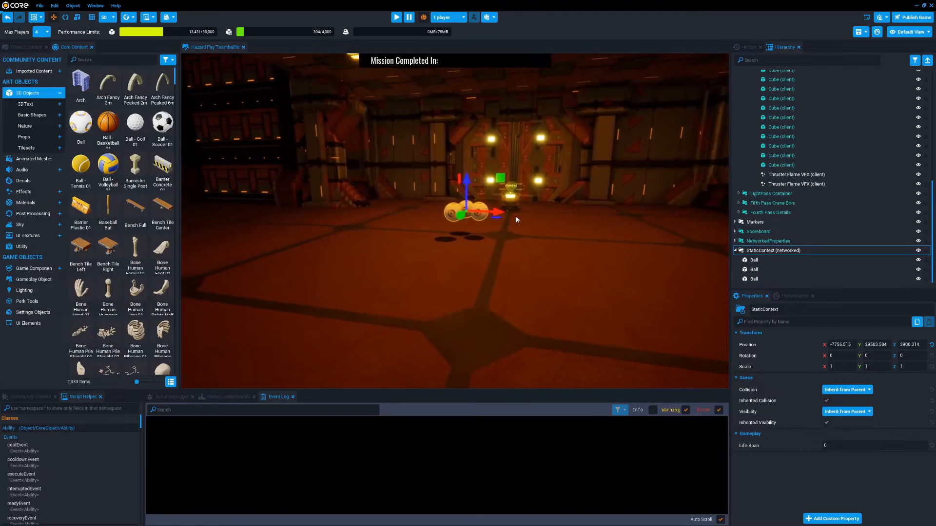
{"action": "left_click_drag", "start_coordinate": [499, 213], "coordinate": [446, 211]}
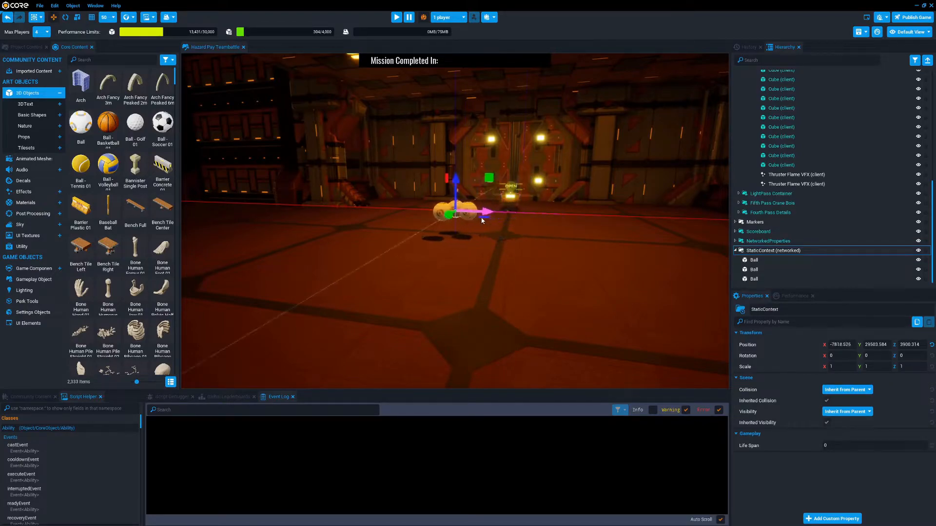
Move a single Ball inside the StaticContext independently, away from the other two
{"action": "left_click", "coordinate": [441, 218]}
{"action": "left_click_drag", "start_coordinate": [463, 220], "coordinate": [406, 251]}
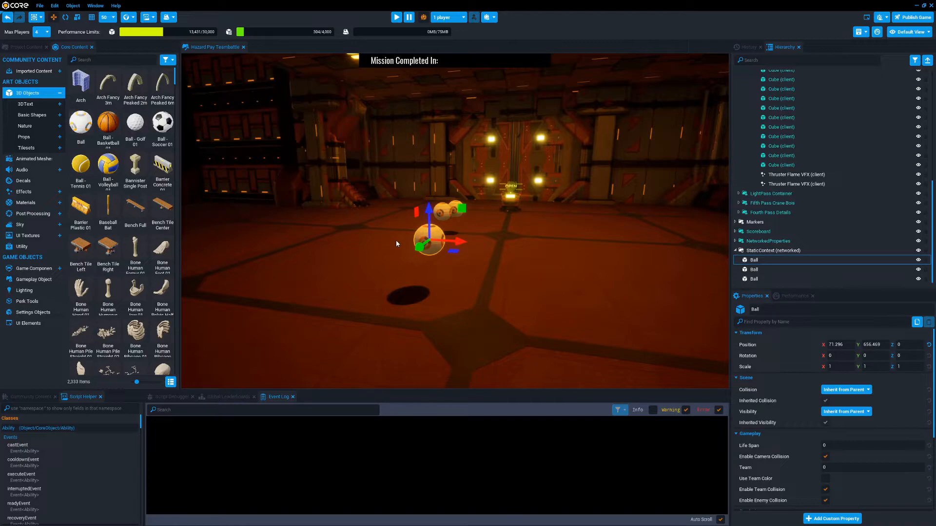
{"action": "left_click_drag", "start_coordinate": [428, 255], "coordinate": [467, 210]}
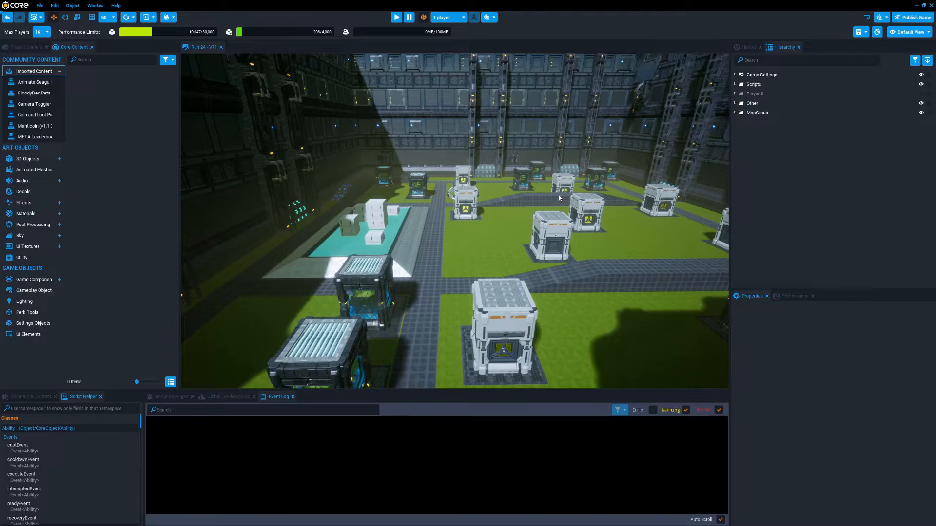
Add the networked RaceTrack11 template from the project's own templates to the open area outside the Run 24 building
{"action": "mouse_move", "coordinate": [504, 195]}
{"action": "right_mouse_down"}
{"action": "mouse_move", "coordinate": [593, 184]}
{"action": "mouse_move", "coordinate": [515, 188]}
{"action": "mouse_move", "coordinate": [501, 202]}
{"action": "right_mouse_up"}
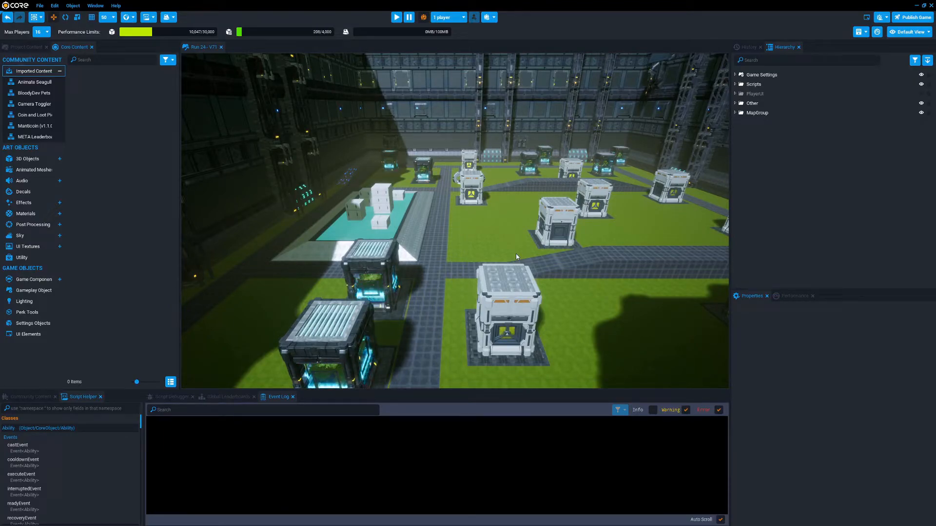
{"action": "left_click", "coordinate": [27, 47]}
{"action": "scroll", "coordinate": [127, 159], "scroll_direction": "down", "scroll_amount": 1}
{"action": "left_click_drag", "start_coordinate": [177, 145], "coordinate": [168, 282]}
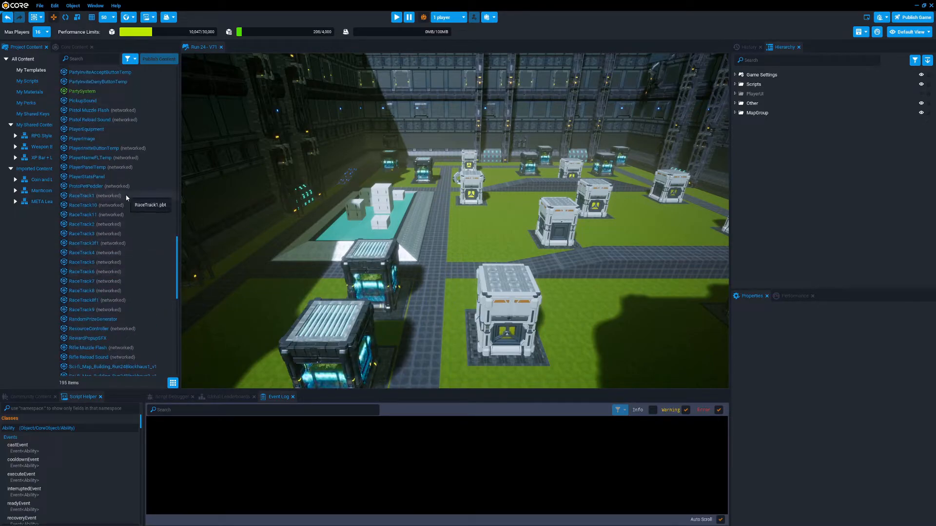
{"action": "key", "text": "w"}
{"action": "right_click_drag", "start_coordinate": [517, 238], "coordinate": [424, 220]}
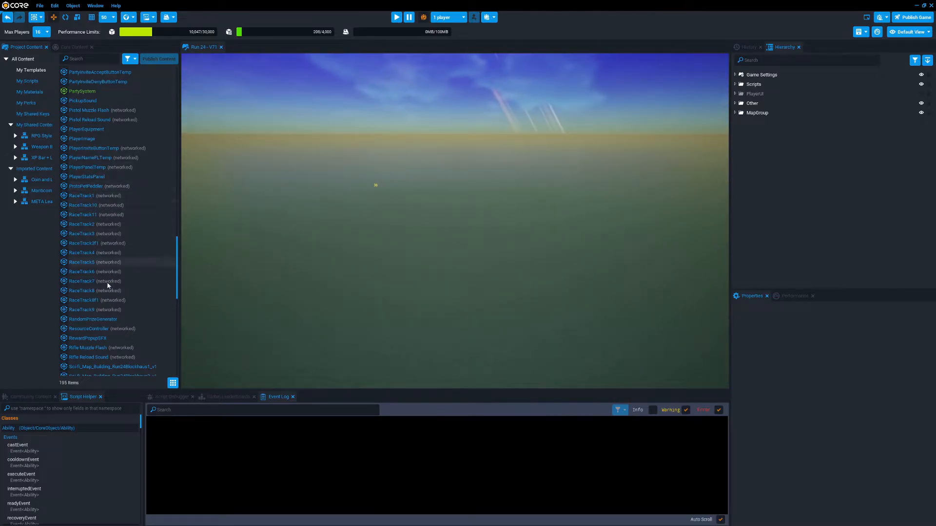
{"action": "left_click_drag", "start_coordinate": [100, 214], "coordinate": [467, 260]}
{"action": "left_click_drag", "start_coordinate": [401, 253], "coordinate": [262, 211]}
{"action": "right_click_drag", "start_coordinate": [415, 214], "coordinate": [416, 215]}
Examine RaceTrack11's structure down to the cubes in its networked StaticContext, and collapse the inner track group again
{"action": "left_click", "coordinate": [735, 122]}
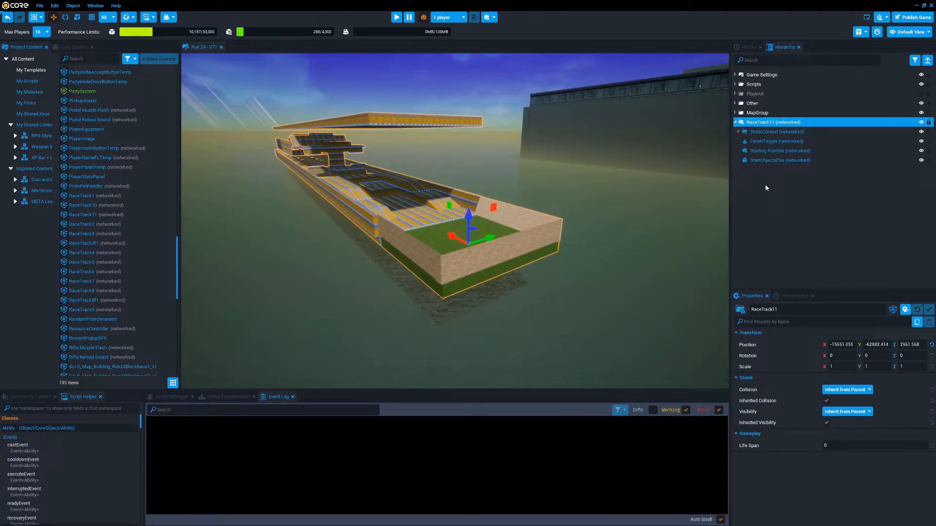
{"action": "mouse_move", "coordinate": [617, 215]}
{"action": "right_mouse_down"}
{"action": "mouse_move", "coordinate": [529, 198]}
{"action": "mouse_move", "coordinate": [619, 205]}
{"action": "right_mouse_up"}
{"action": "key", "text": "w"}
{"action": "left_click", "coordinate": [626, 207]}
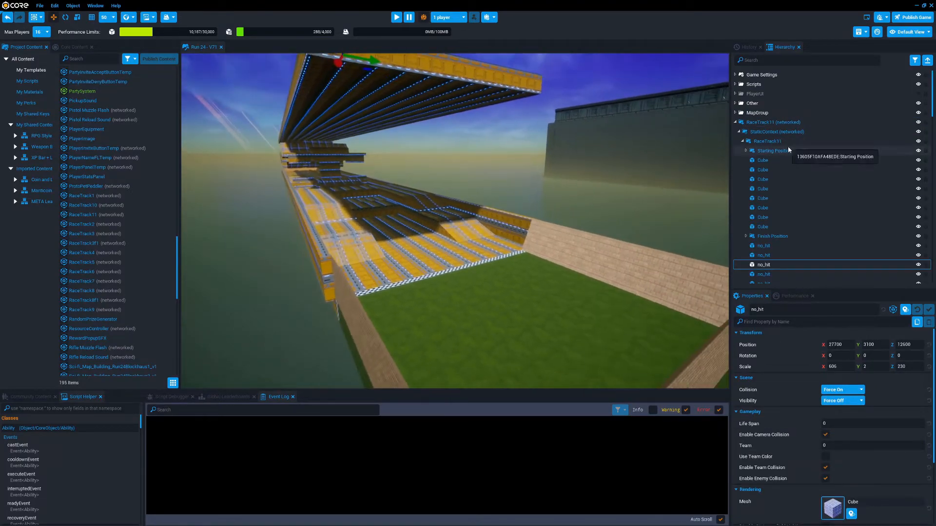
{"action": "left_click", "coordinate": [746, 150]}
{"action": "left_click", "coordinate": [746, 151]}
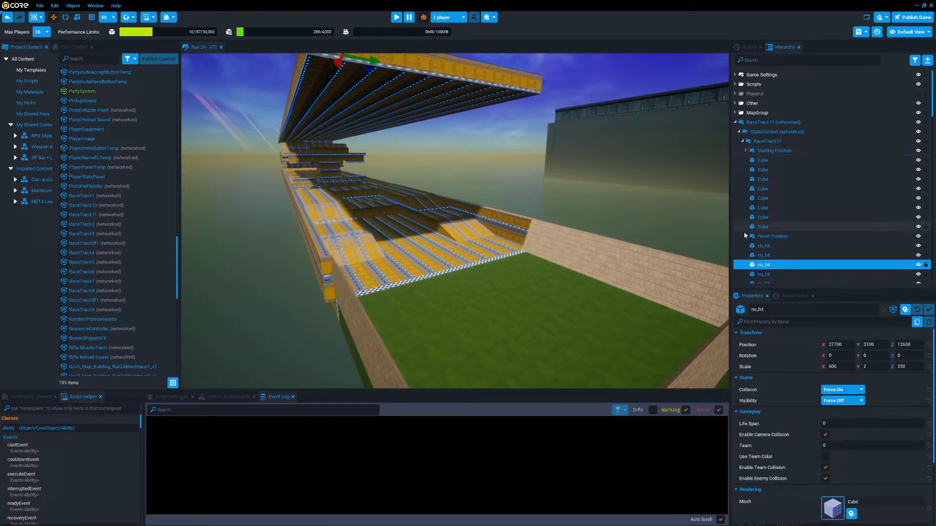
{"action": "left_click", "coordinate": [743, 141]}
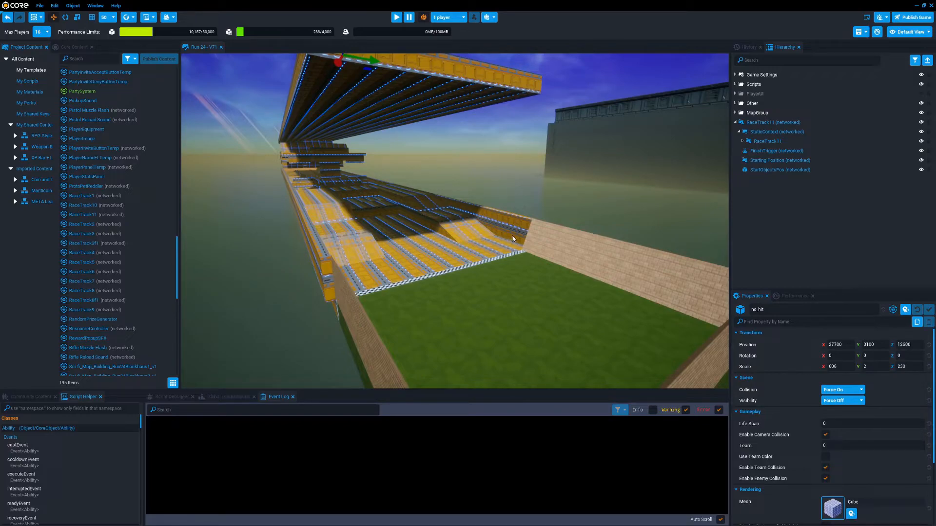
Examine the non-networked objects inside RaceTrack11's networked StaticContext, expanding its inner track group
{"action": "right_click_drag", "start_coordinate": [516, 236], "coordinate": [480, 233]}
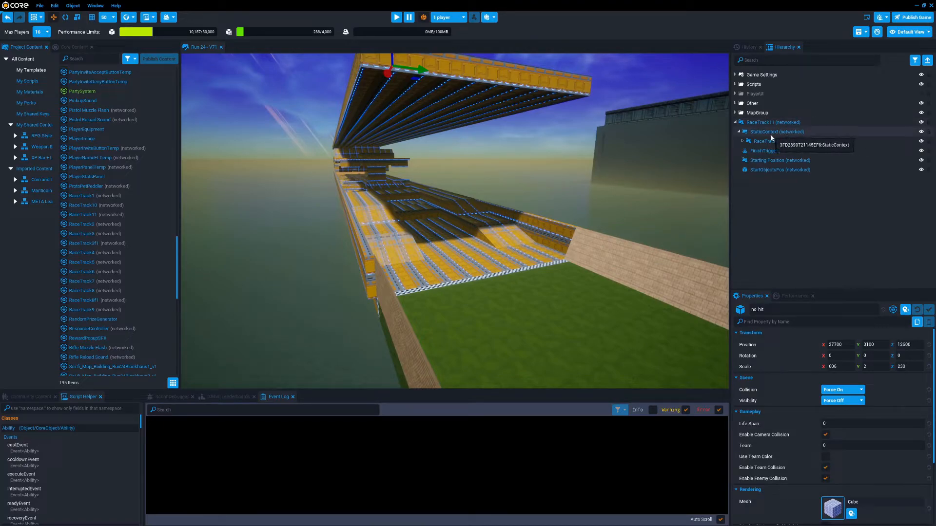
{"action": "left_click", "coordinate": [757, 133]}
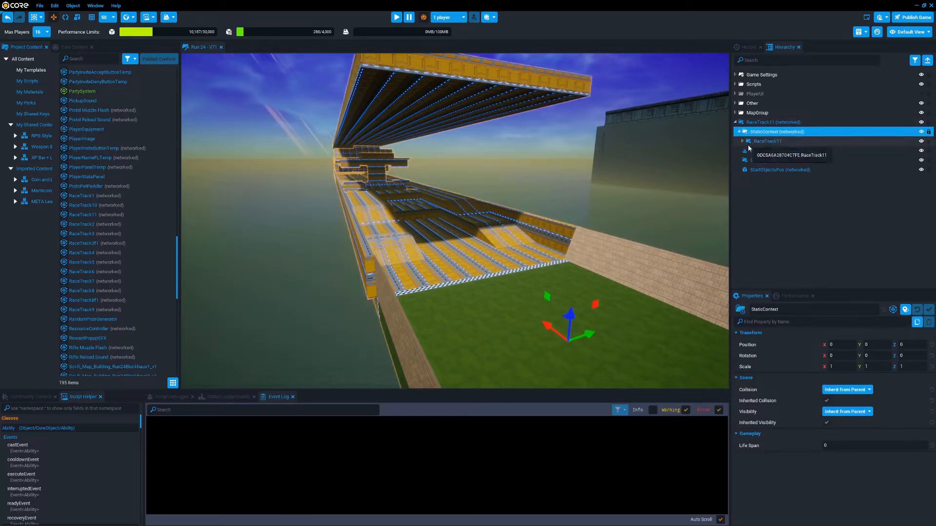
{"action": "left_click", "coordinate": [742, 141]}
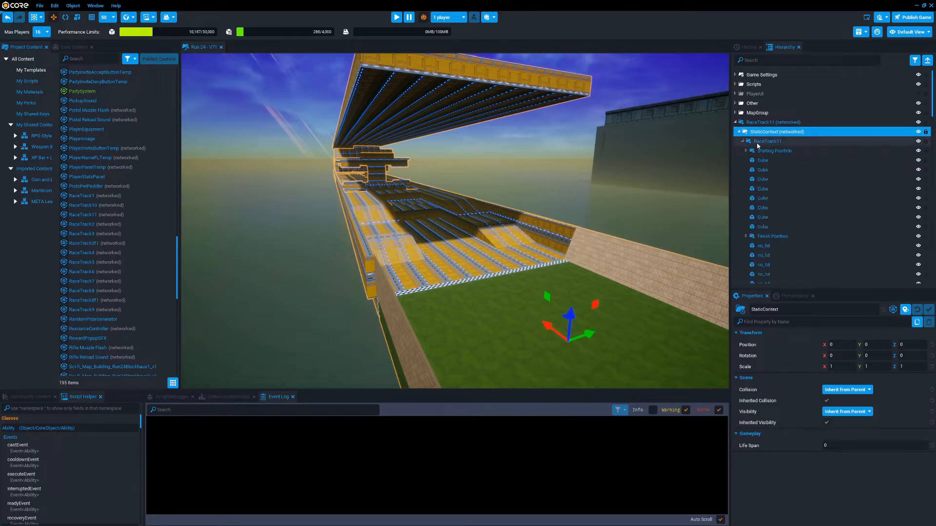
{"action": "scroll", "coordinate": [768, 207], "scroll_direction": "down", "scroll_amount": 5}
{"action": "scroll", "coordinate": [765, 256], "scroll_direction": "up", "scroll_amount": 5}
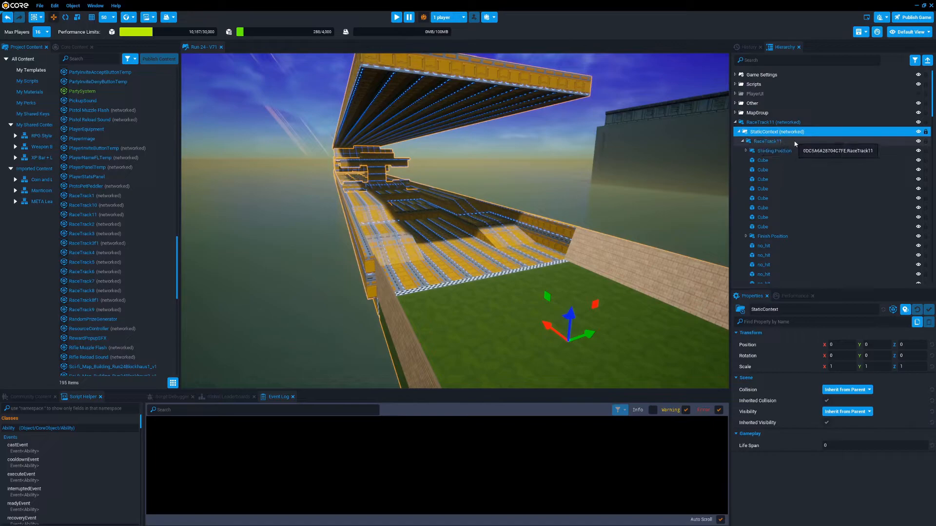
{"action": "left_click", "coordinate": [740, 132]}
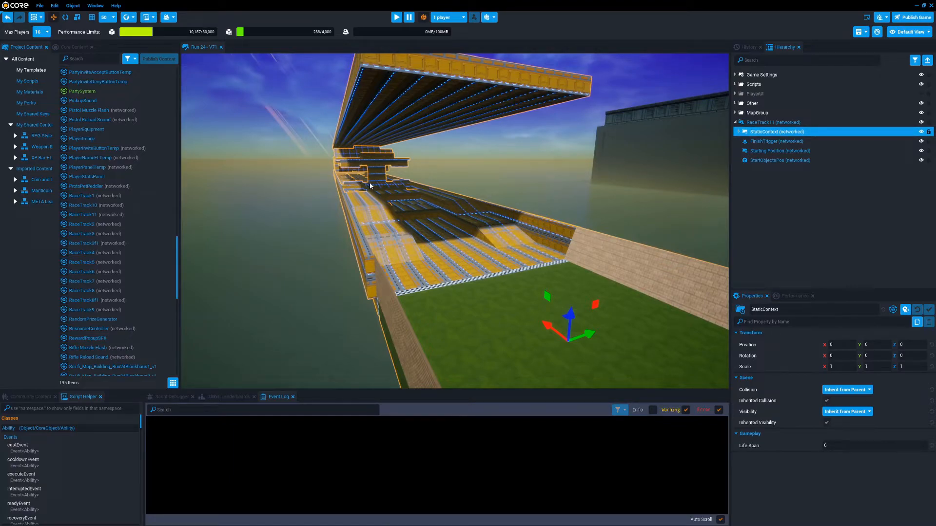
{"action": "left_click", "coordinate": [739, 132]}
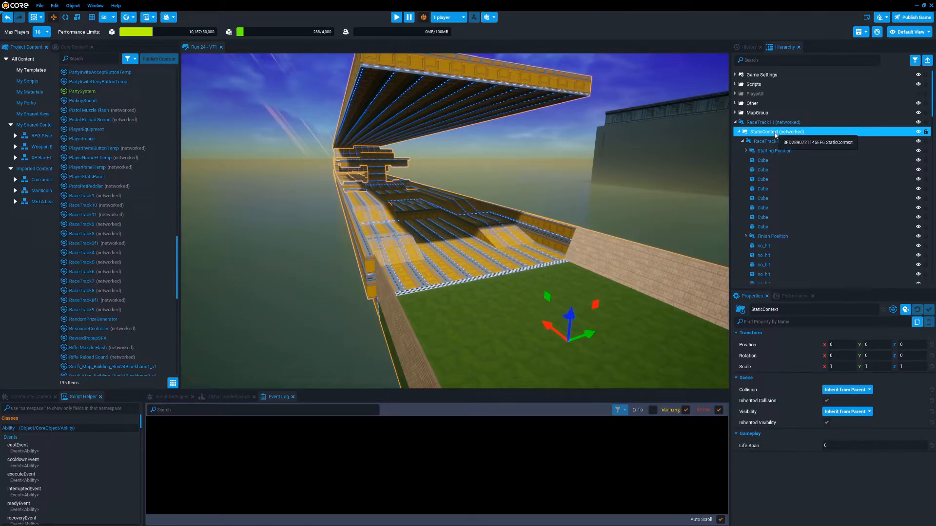
{"action": "right_click_drag", "start_coordinate": [576, 273], "coordinate": [581, 265]}
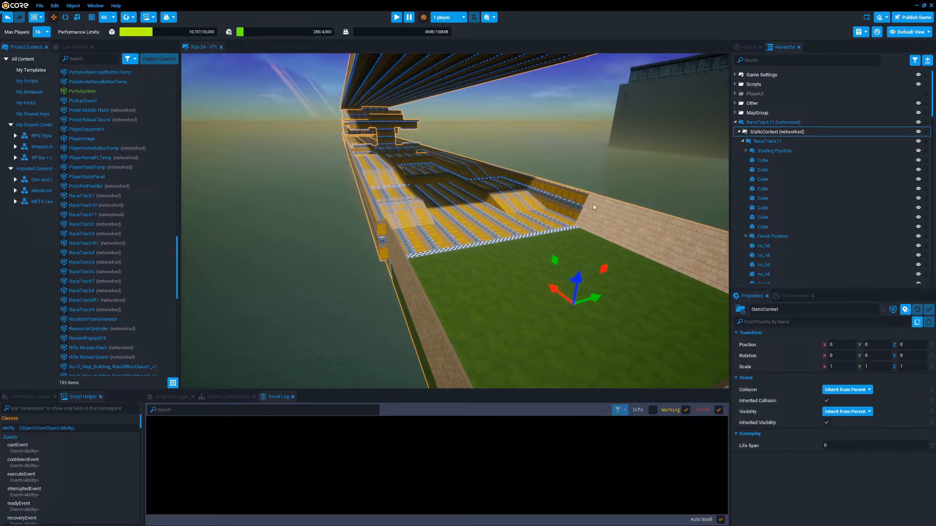
Collapse RaceTrack11's StaticContext and inspect the networked FinishTrigger at the end of the track
{"action": "left_click", "coordinate": [738, 132]}
{"action": "left_click", "coordinate": [771, 133]}
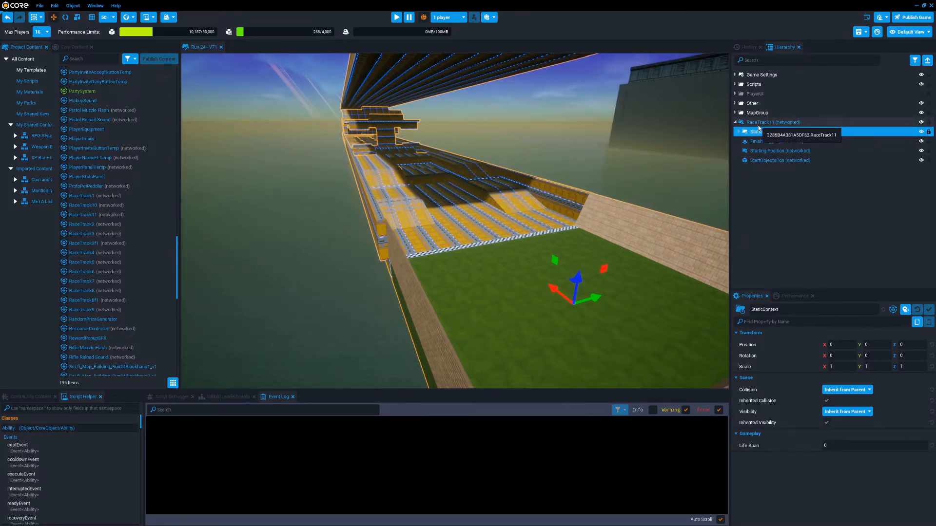
{"action": "left_click", "coordinate": [773, 123]}
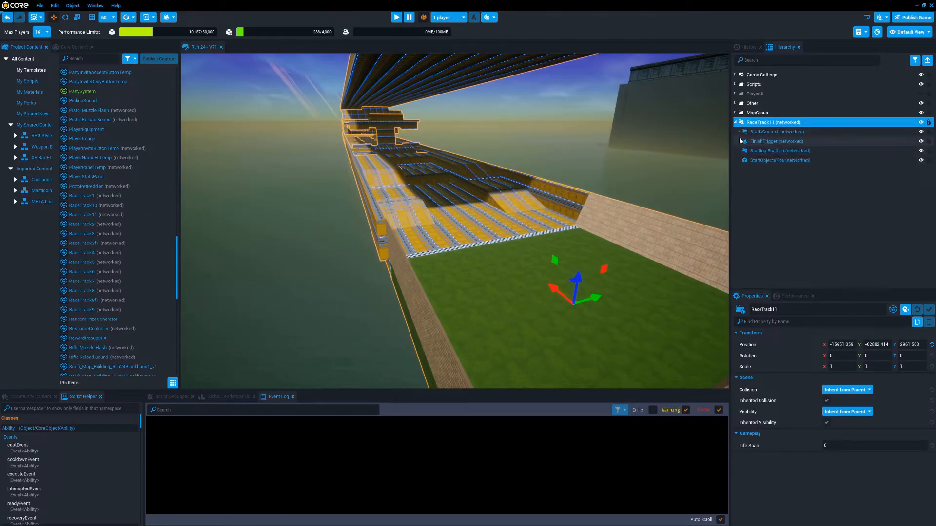
{"action": "left_click", "coordinate": [771, 141]}
{"action": "key", "text": "w"}
{"action": "right_click_drag", "start_coordinate": [613, 187], "coordinate": [545, 218]}
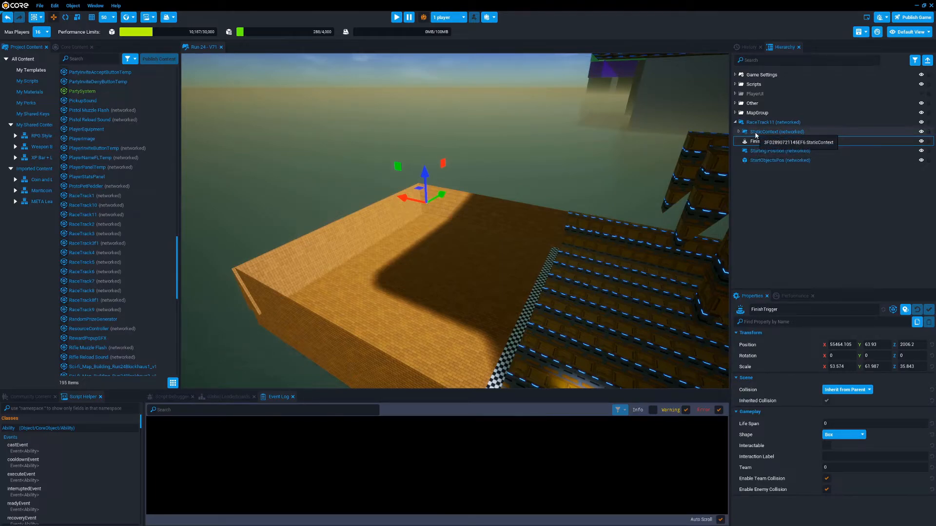
Look through the long list of cubes in the StaticContext's inner RaceTrack11 group, and collapse the StaticContext again
{"action": "left_click", "coordinate": [739, 132]}
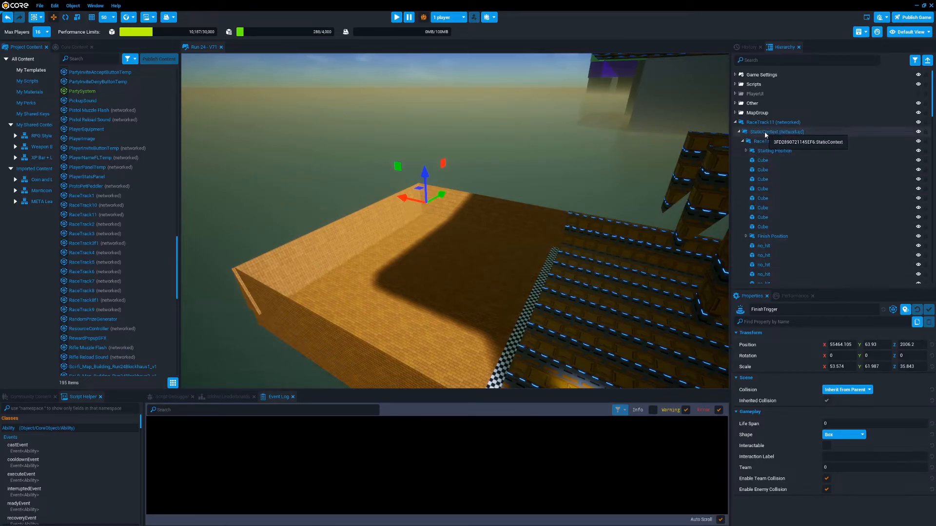
{"action": "left_click", "coordinate": [739, 132]}
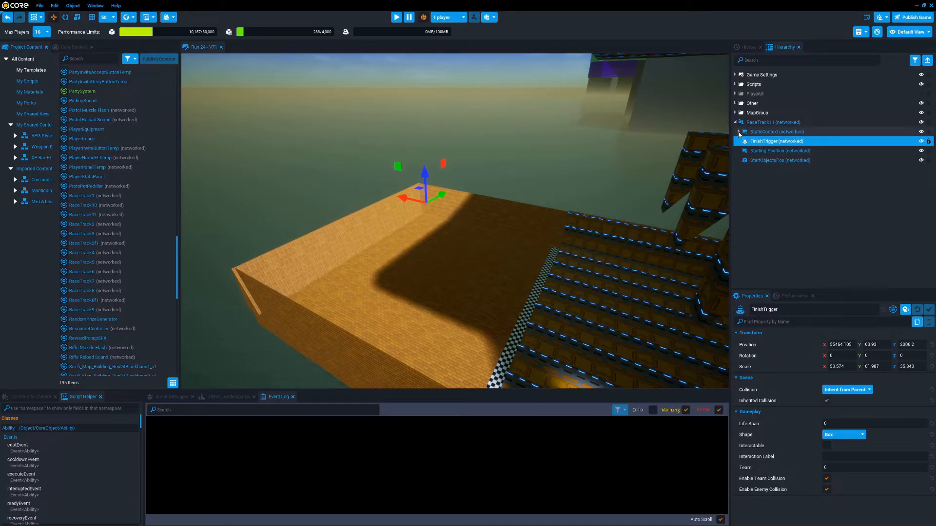
{"action": "left_click", "coordinate": [739, 133]}
{"action": "left_click", "coordinate": [766, 141]}
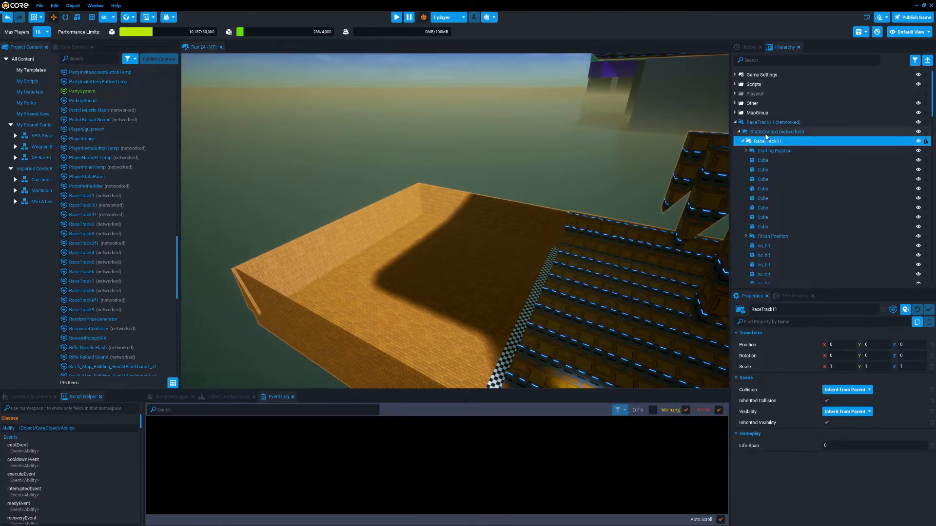
{"action": "scroll", "coordinate": [778, 180], "scroll_direction": "down", "scroll_amount": 5}
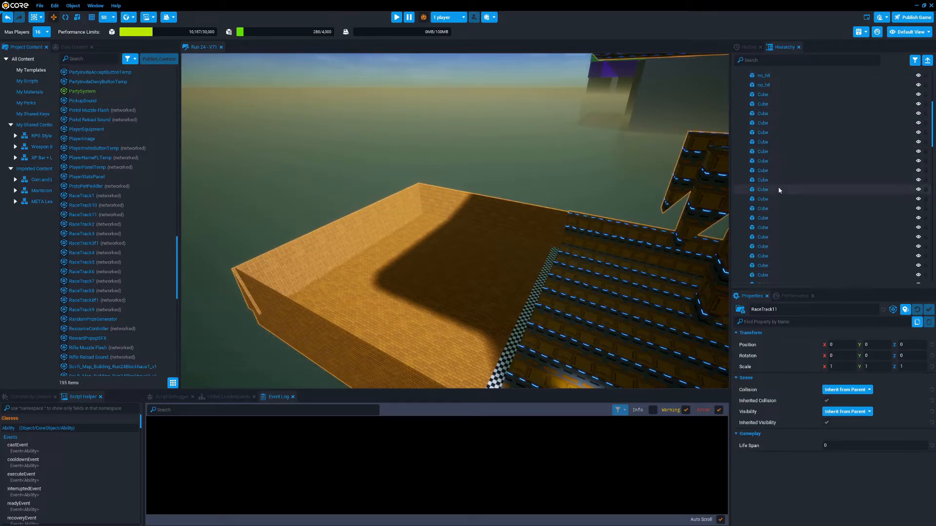
{"action": "scroll", "coordinate": [778, 185], "scroll_direction": "down", "scroll_amount": 4}
{"action": "scroll", "coordinate": [778, 190], "scroll_direction": "up", "scroll_amount": 9}
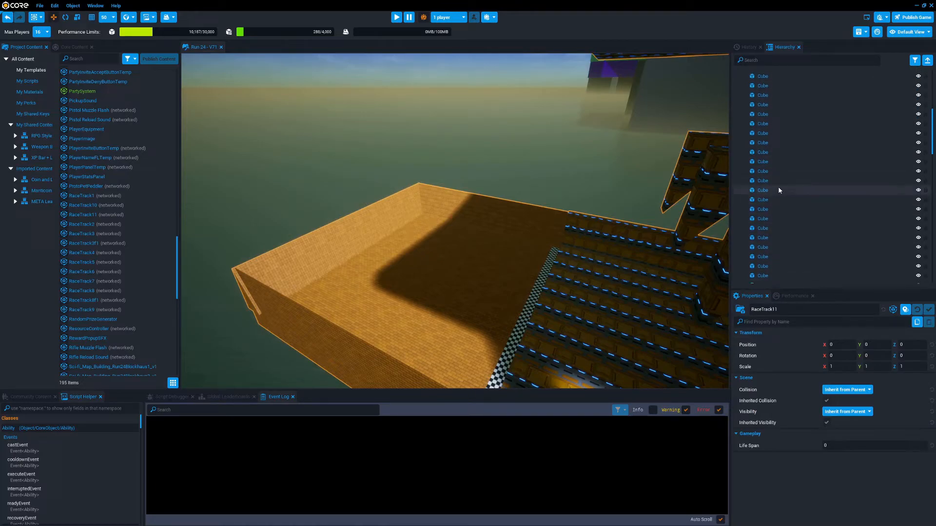
{"action": "scroll", "coordinate": [779, 187], "scroll_direction": "up", "scroll_amount": 2}
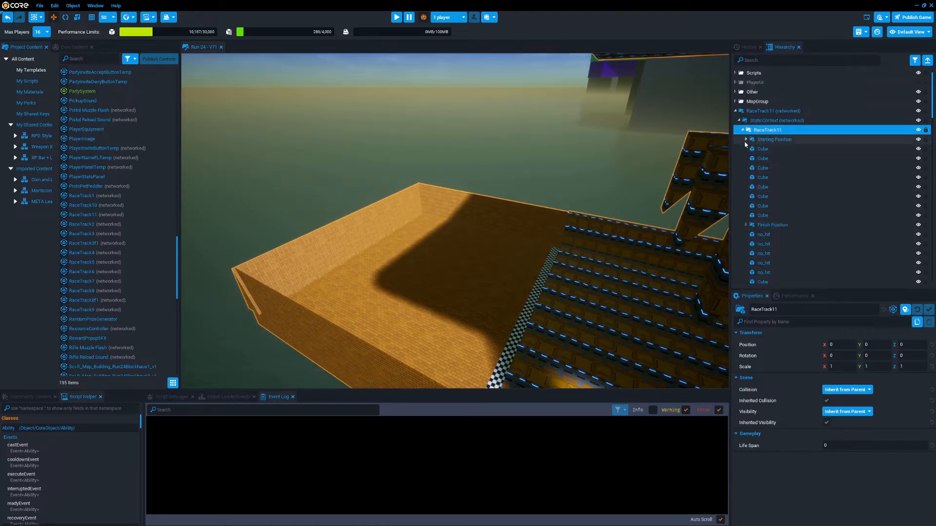
{"action": "left_click", "coordinate": [739, 121]}
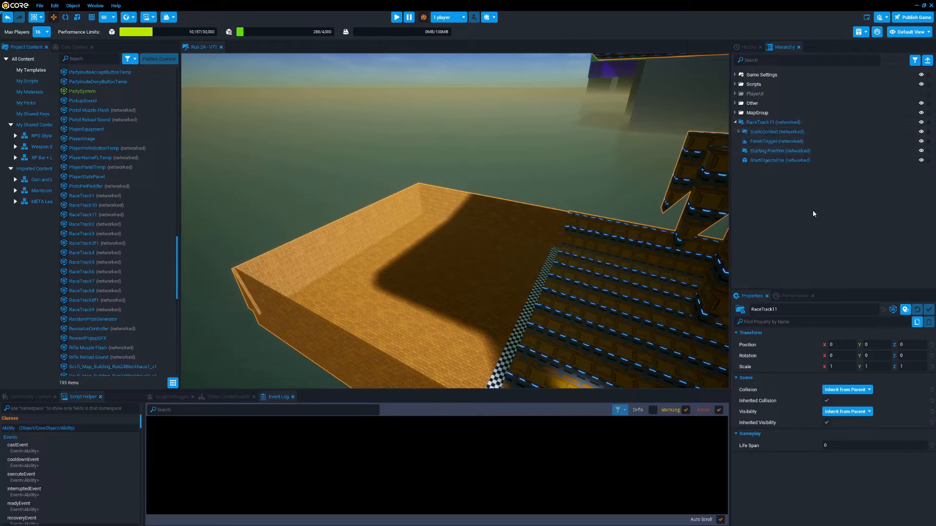
Delete the whole networked RaceTrack11 template from the scene
{"action": "key", "text": "f"}
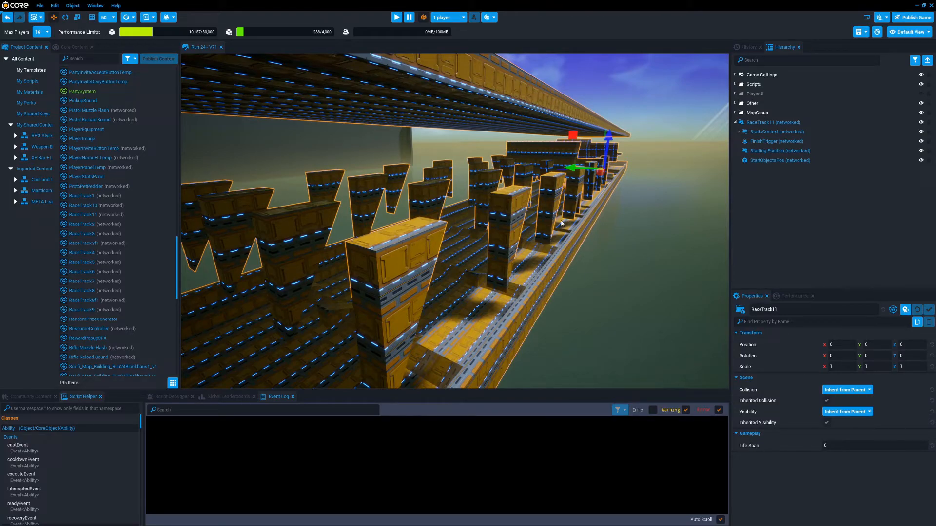
{"action": "left_click", "coordinate": [766, 122]}
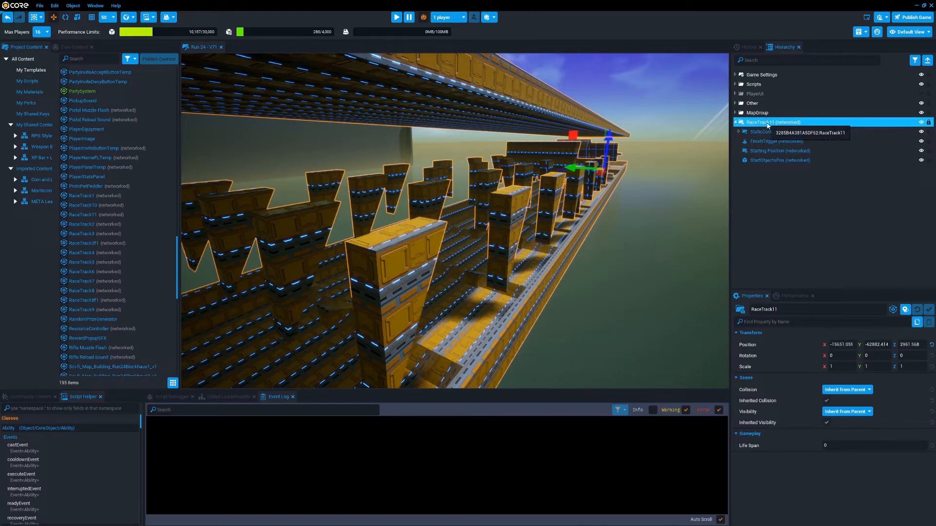
{"action": "key", "text": "Delete"}
{"action": "scroll", "coordinate": [157, 287], "scroll_direction": "down", "scroll_amount": 1}
{"action": "scroll", "coordinate": [137, 292], "scroll_direction": "down", "scroll_amount": 13}
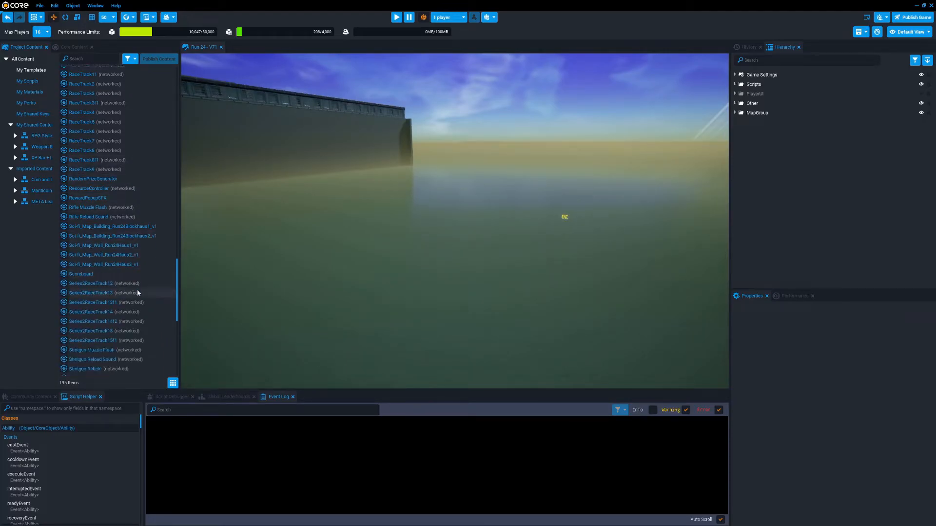
{"action": "scroll", "coordinate": [136, 292], "scroll_direction": "down", "scroll_amount": 2}
{"action": "left_click_drag", "start_coordinate": [108, 303], "coordinate": [599, 124]}
{"action": "key", "text": "f"}
{"action": "right_click_drag", "start_coordinate": [639, 127], "coordinate": [348, 181]}
{"action": "key", "text": "Delete"}
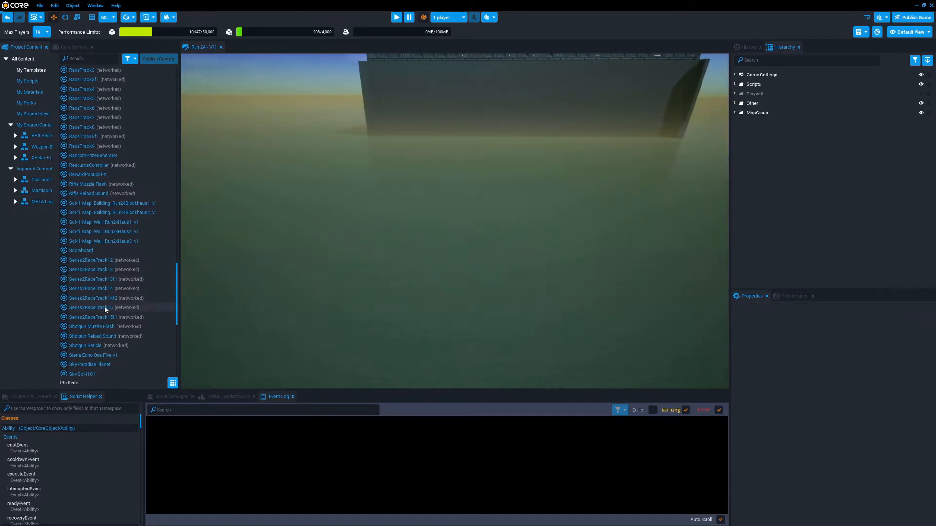
Add the networked Series2RaceTrack15 template from the project's own templates to the open area outside the building, and view its start area
{"action": "left_click_drag", "start_coordinate": [105, 307], "coordinate": [324, 318]}
{"action": "right_click_drag", "start_coordinate": [522, 139], "coordinate": [502, 150]}
{"action": "left_click_drag", "start_coordinate": [553, 152], "coordinate": [378, 206]}
{"action": "right_click_drag", "start_coordinate": [379, 206], "coordinate": [263, 224]}
{"action": "key", "text": "w"}
{"action": "key", "text": "s"}
{"action": "key", "text": "a"}
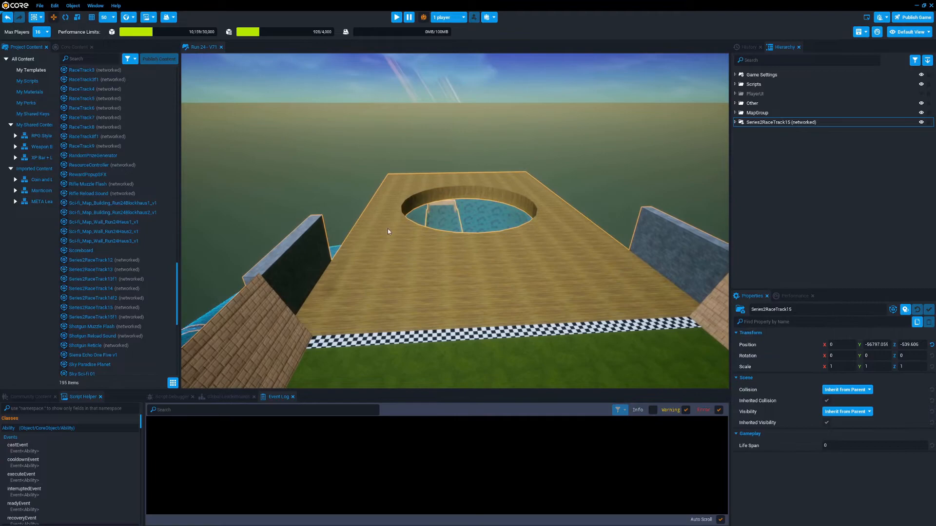
{"action": "right_click_drag", "start_coordinate": [521, 241], "coordinate": [501, 219]}
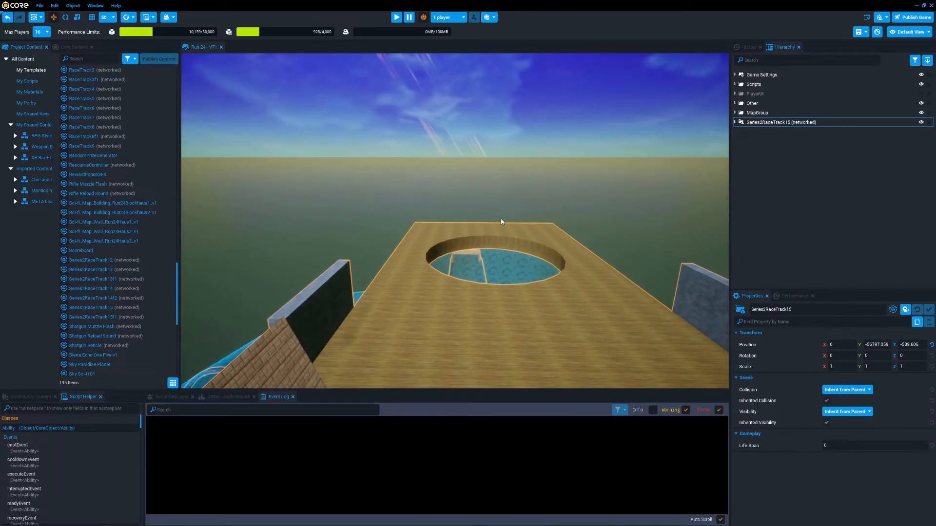
{"action": "right_click_drag", "start_coordinate": [501, 219], "coordinate": [562, 144]}
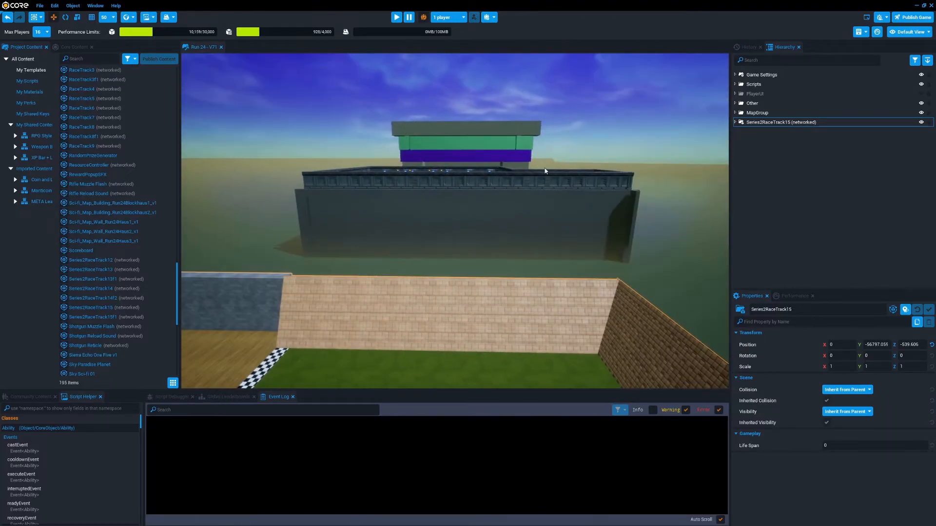
{"action": "right_click_drag", "start_coordinate": [578, 230], "coordinate": [437, 267]}
{"action": "key", "text": "w"}
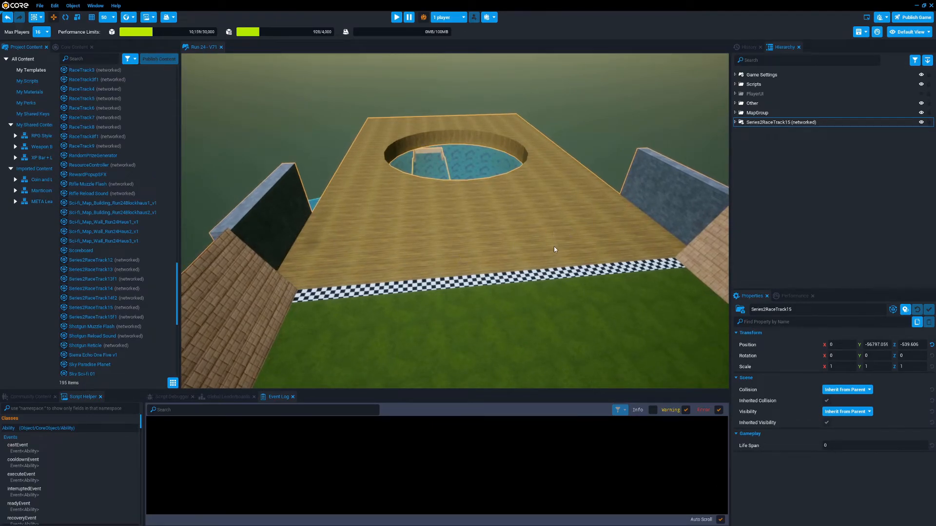
{"action": "right_click_drag", "start_coordinate": [556, 243], "coordinate": [550, 256]}
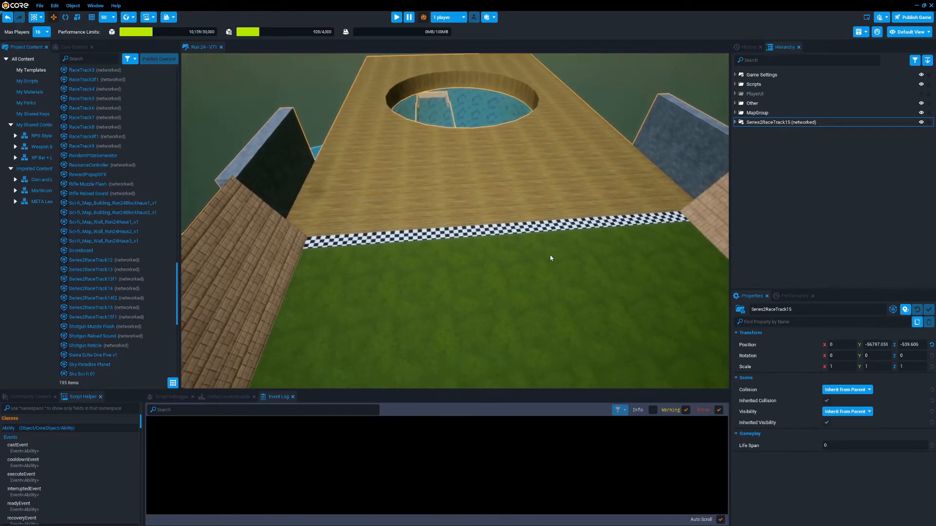
Expand Series2RaceTrack15 and its networked StaticContext, and inspect the properties of Electronic Music Score Set 01
{"action": "left_click", "coordinate": [735, 123]}
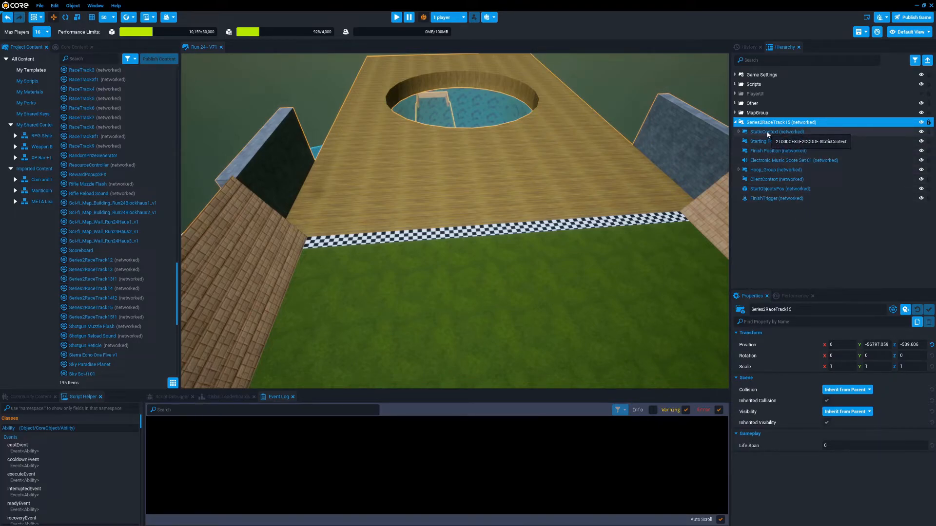
{"action": "left_click", "coordinate": [739, 132]}
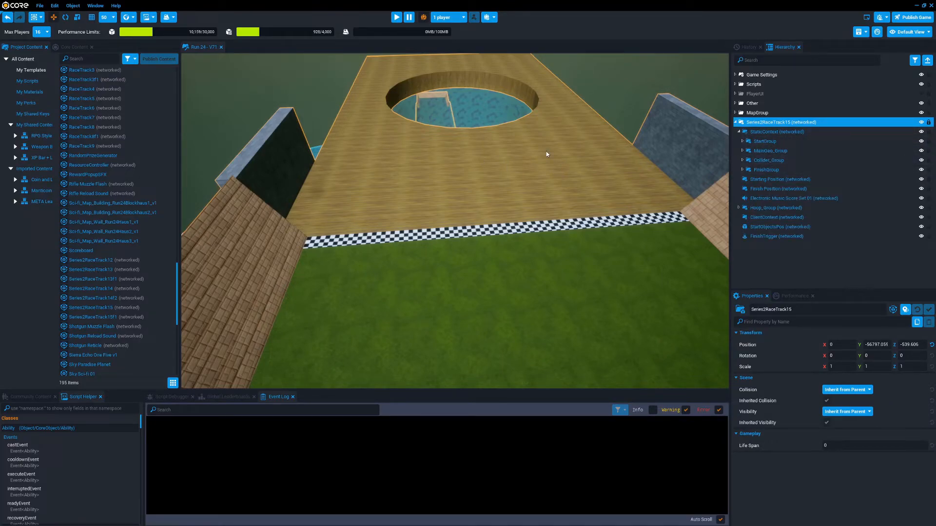
{"action": "left_click", "coordinate": [778, 199]}
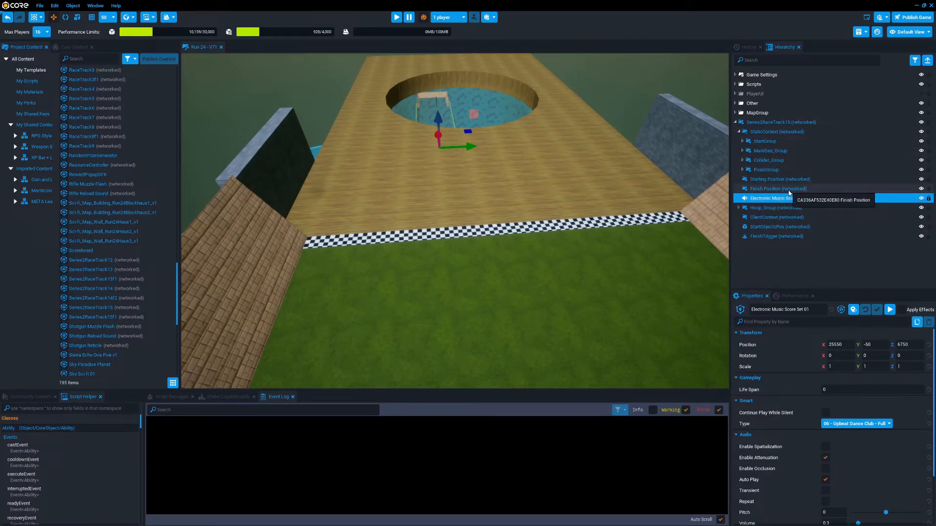
Focus the view on StartObjectsPos and show the trigger volumes around the pink hoops
{"action": "left_click", "coordinate": [772, 227]}
{"action": "key", "text": "f"}
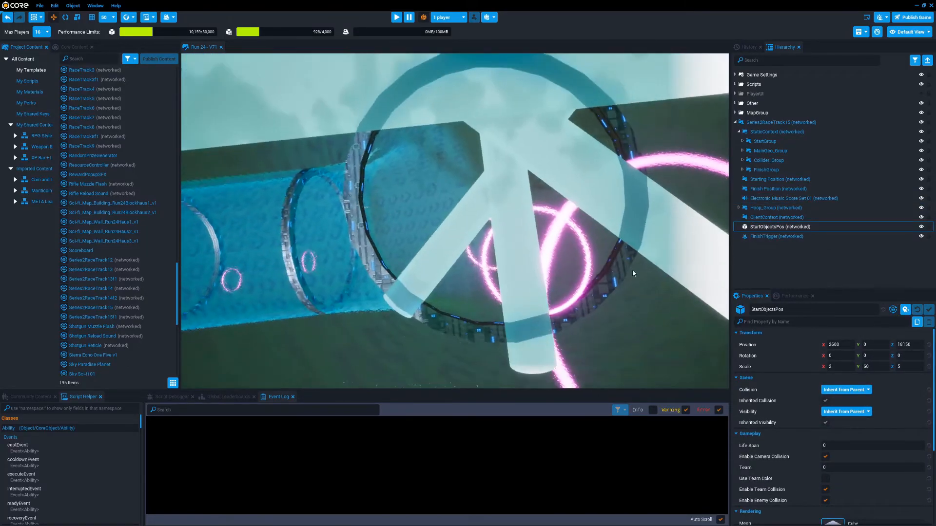
{"action": "left_click_drag", "start_coordinate": [634, 273], "coordinate": [648, 188], "text": "alt"}
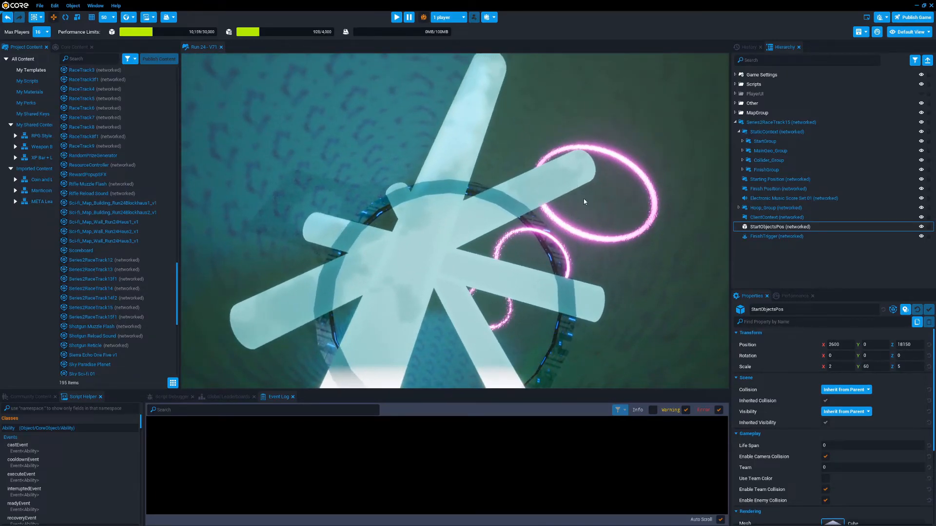
{"action": "key", "text": "v"}
{"action": "right_click_drag", "start_coordinate": [564, 249], "coordinate": [583, 161]}
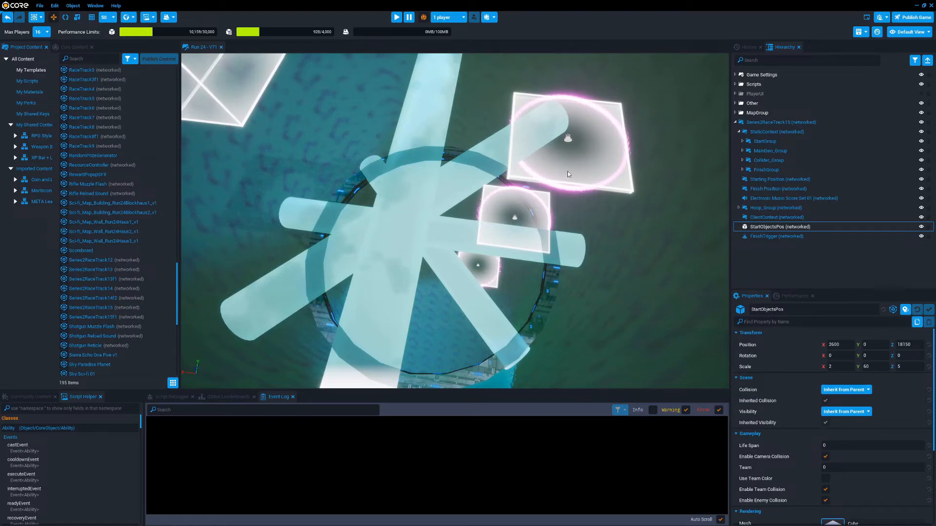
Examine the networked Hoop_placeholder objects in Hoop_Group, and collapse the group again
{"action": "left_click", "coordinate": [739, 208]}
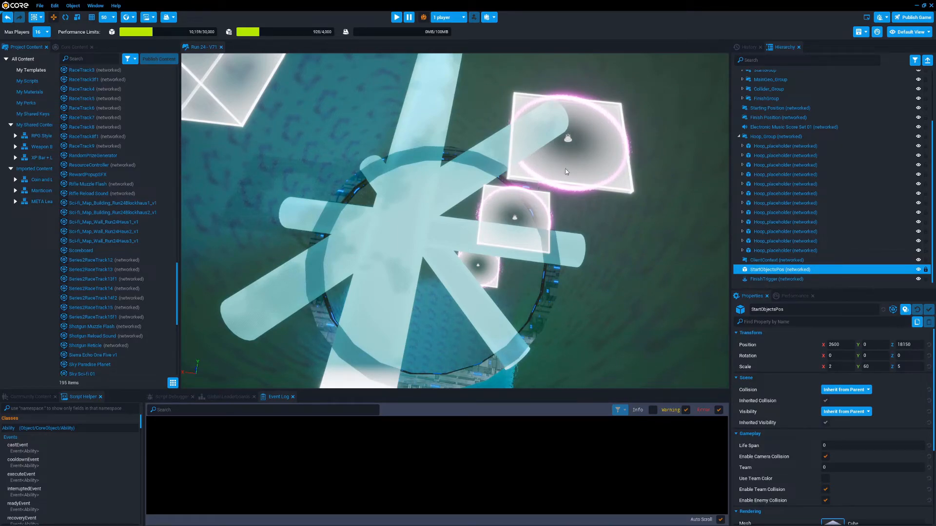
{"action": "scroll", "coordinate": [835, 234], "scroll_direction": "up", "scroll_amount": 2}
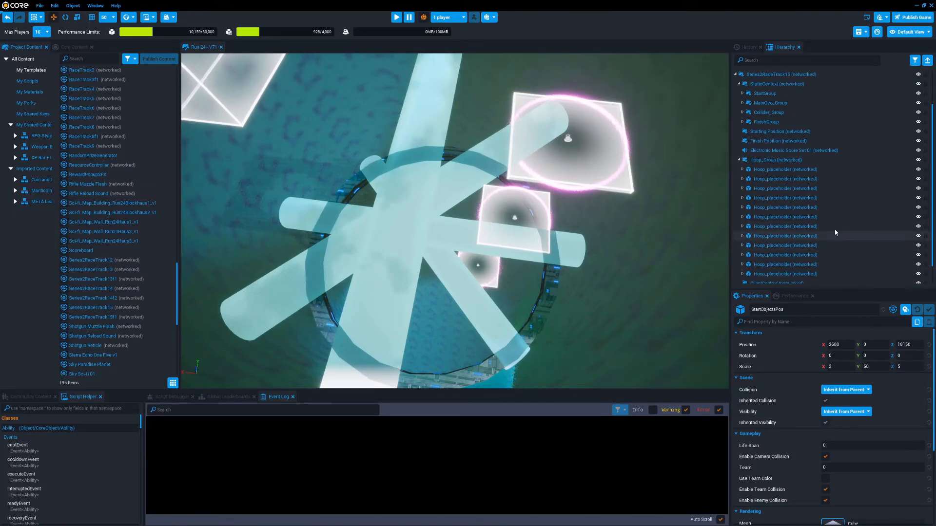
{"action": "left_click", "coordinate": [738, 160]}
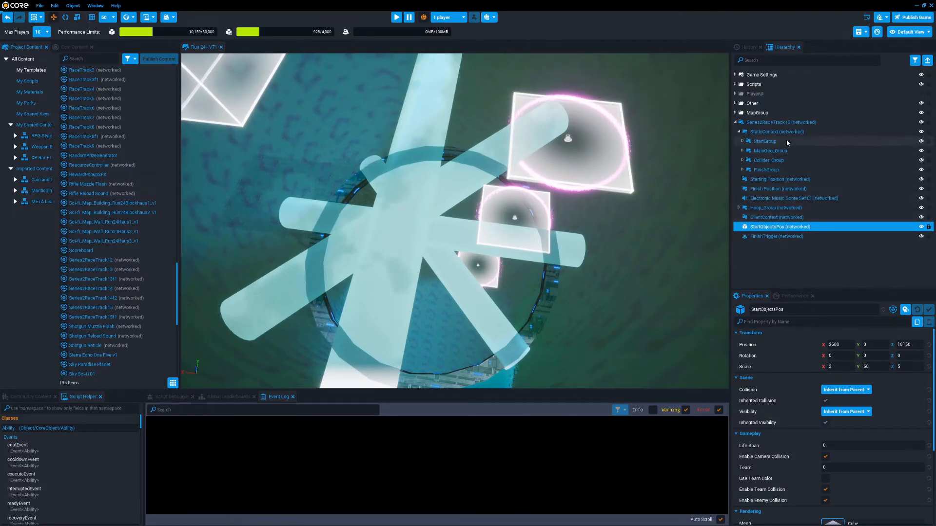
Collapse and reopen the track's StaticContext, and inspect the properties of its networked ClientContext
{"action": "left_click", "coordinate": [739, 132]}
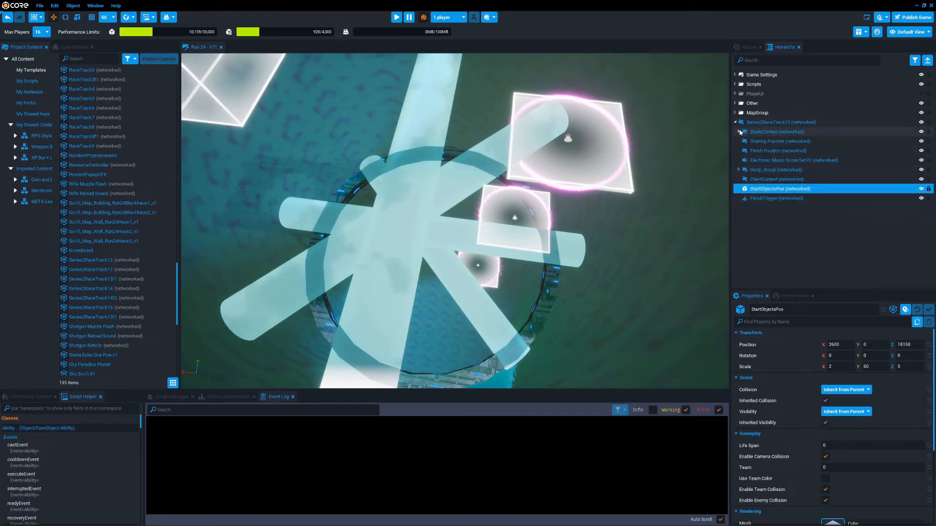
{"action": "double_click", "coordinate": [779, 131]}
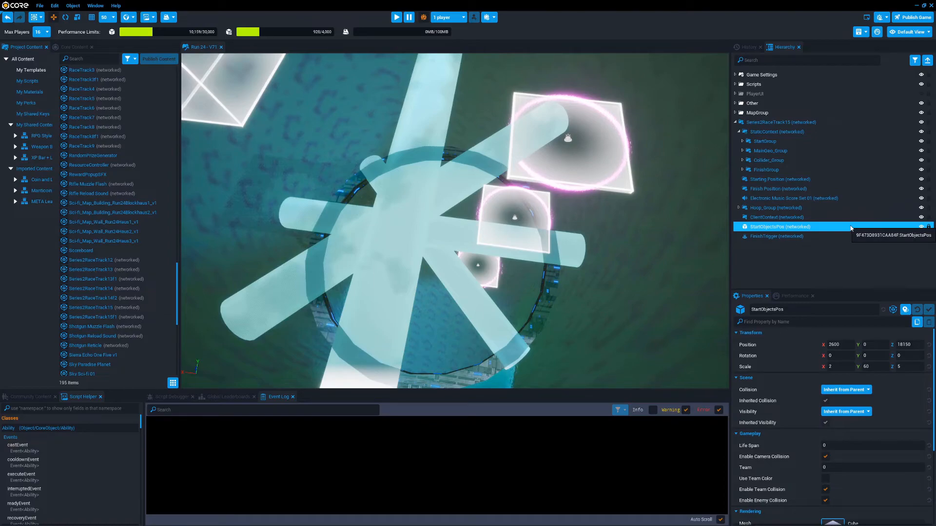
{"action": "left_click", "coordinate": [768, 219]}
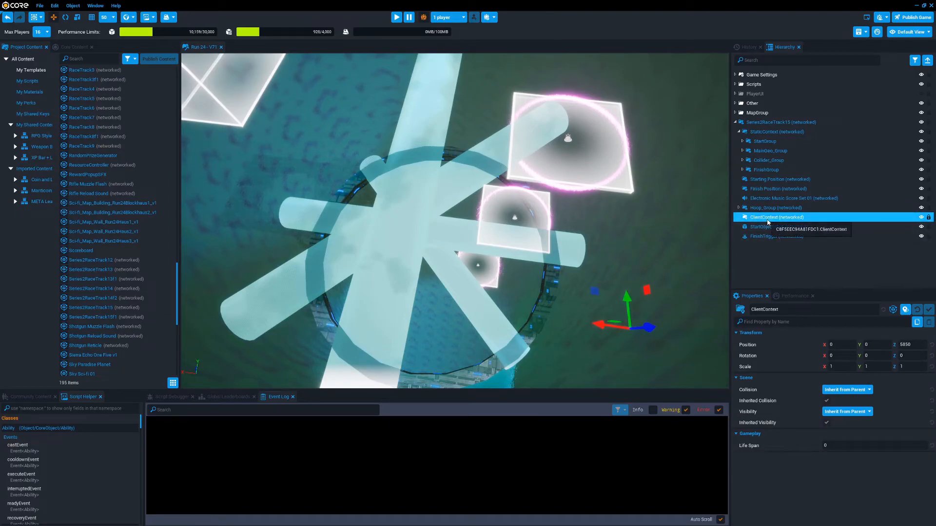